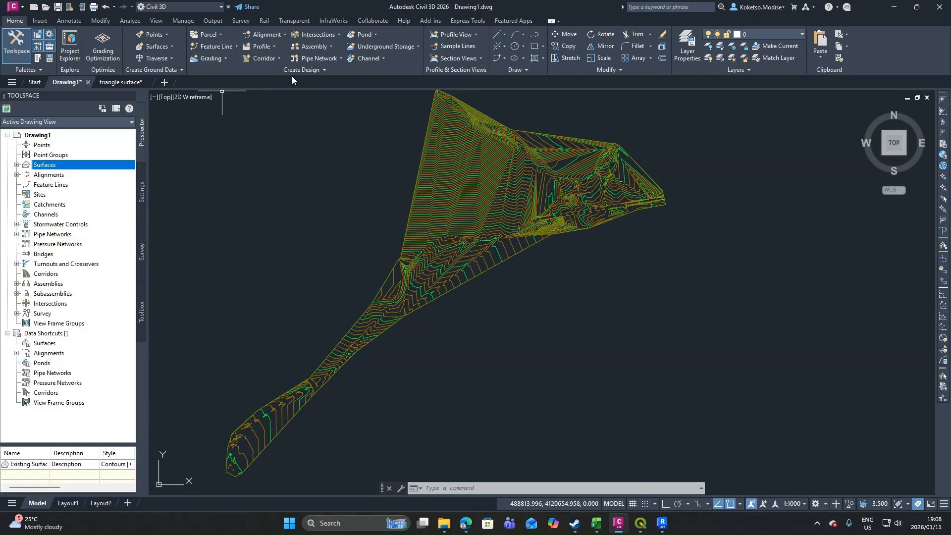
# Step: Start a new alignment by layout, name it VDC and set its type to Centerline
pyautogui.click(278, 35)
pyautogui.click(272, 53)
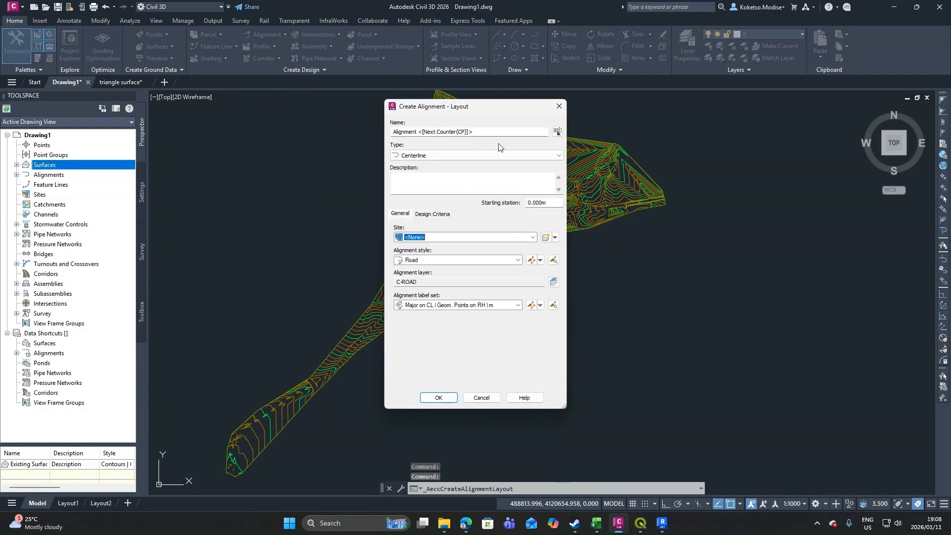
pyautogui.tripleClick(475, 135)
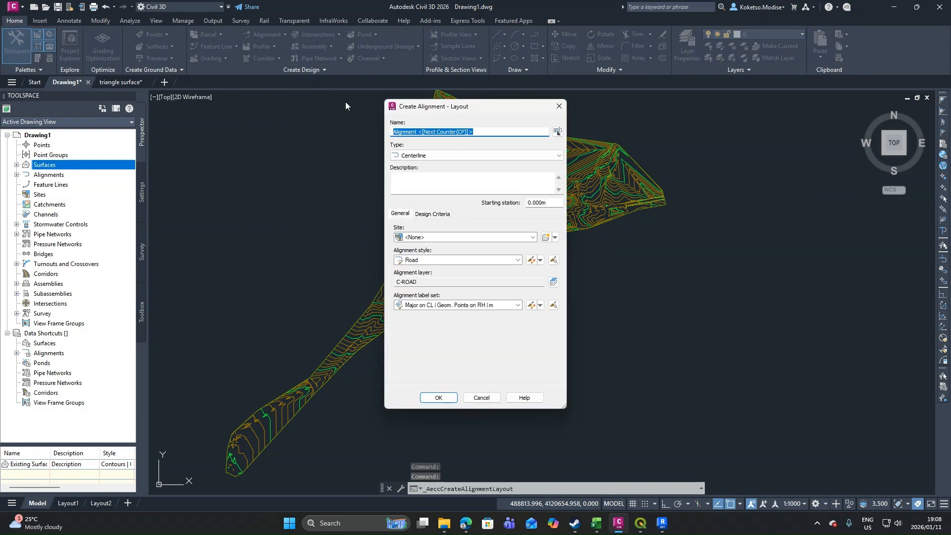
pyautogui.write('VDC')
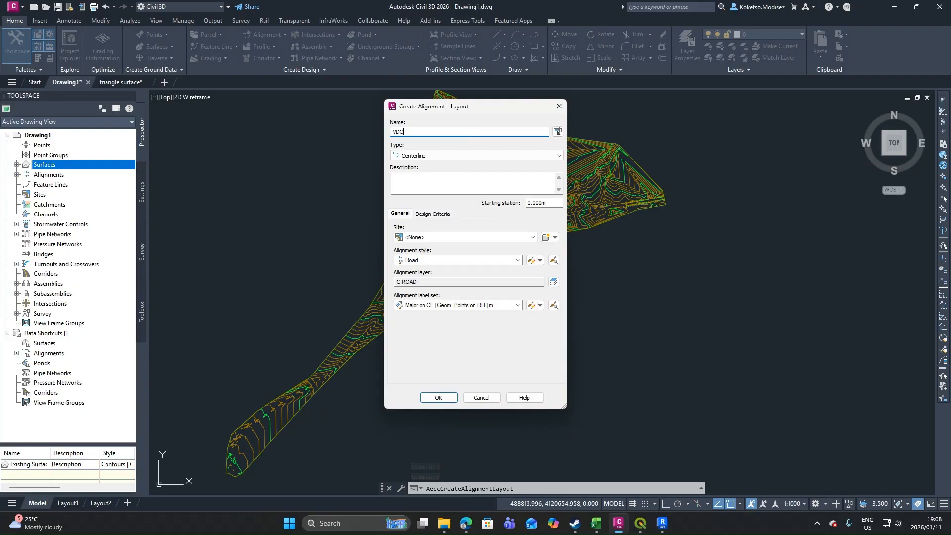
pyautogui.click(433, 156)
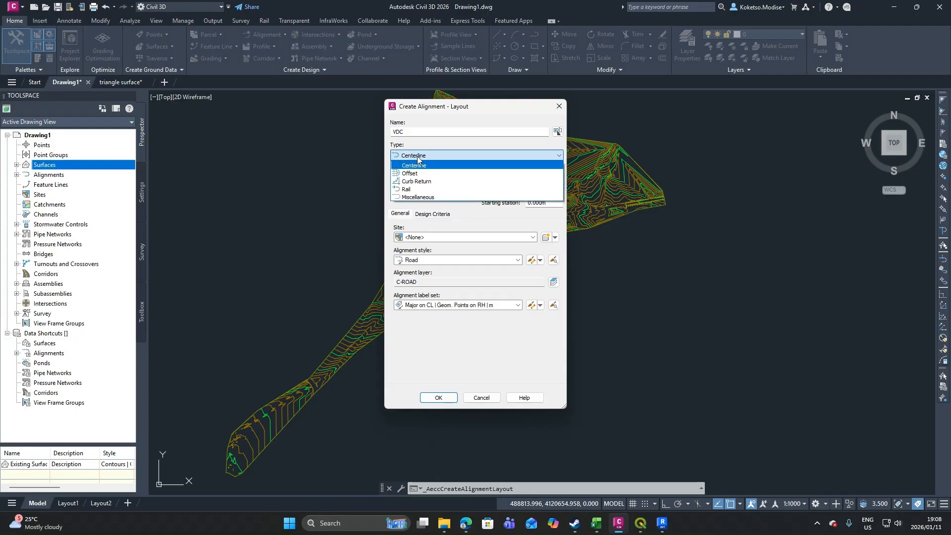
pyautogui.click(436, 166)
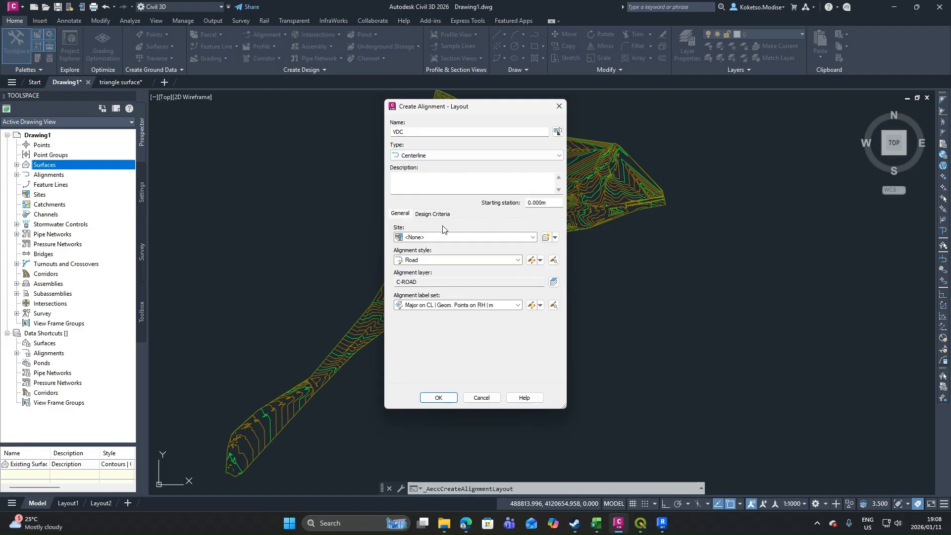
# Step: Try criteria-based design with a design criteria file, look over the metric roadway standards files, and turn criteria-based design back off
pyautogui.click(432, 214)
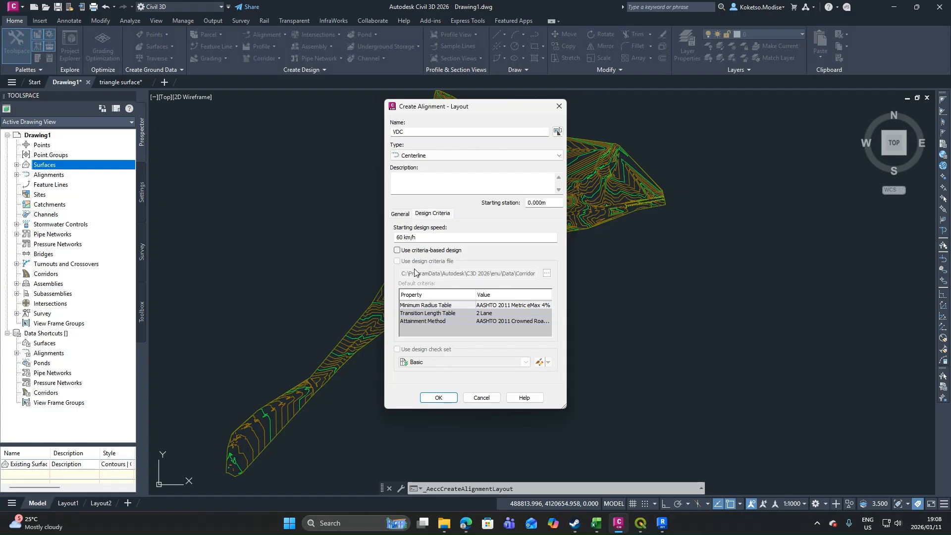
pyautogui.click(397, 250)
pyautogui.click(397, 261)
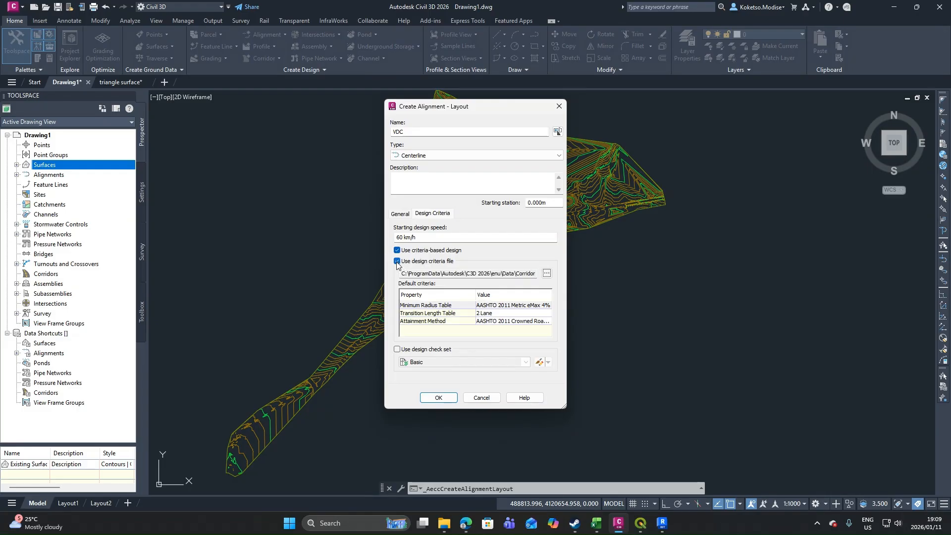
pyautogui.click(397, 250)
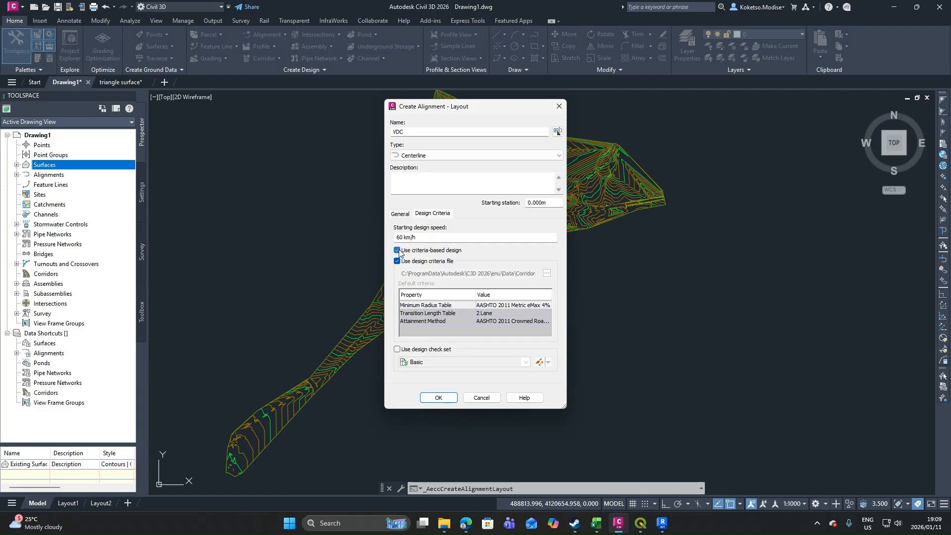
pyautogui.click(398, 251)
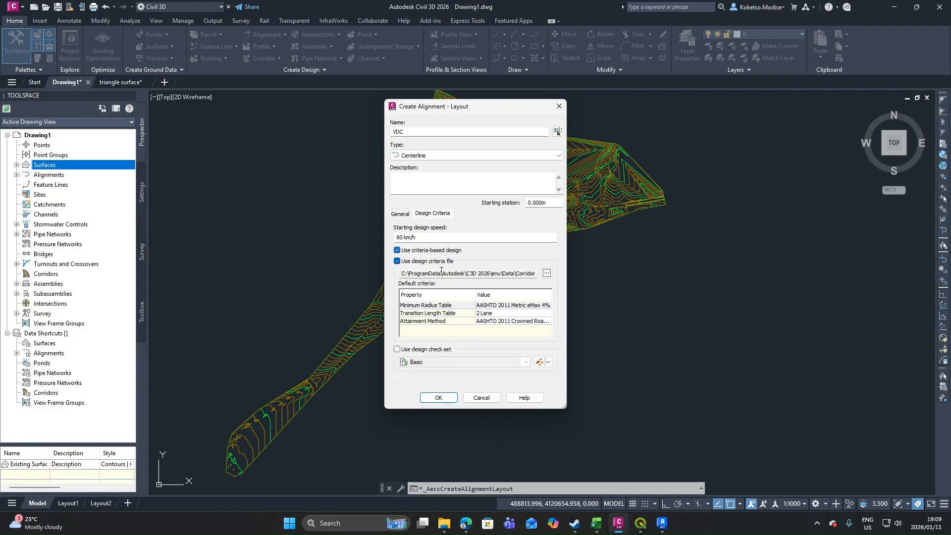
pyautogui.click(547, 274)
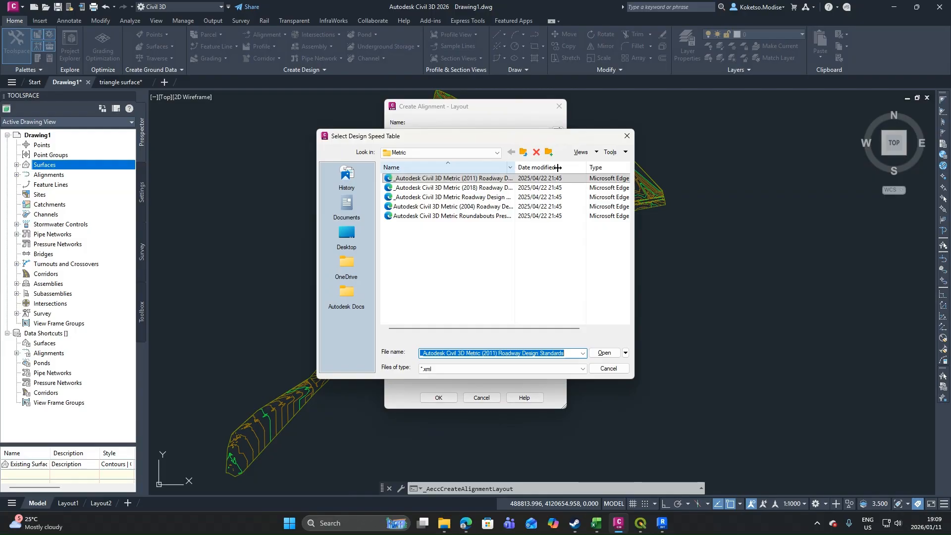
pyautogui.moveTo(557, 167); pyautogui.dragTo(560, 167)
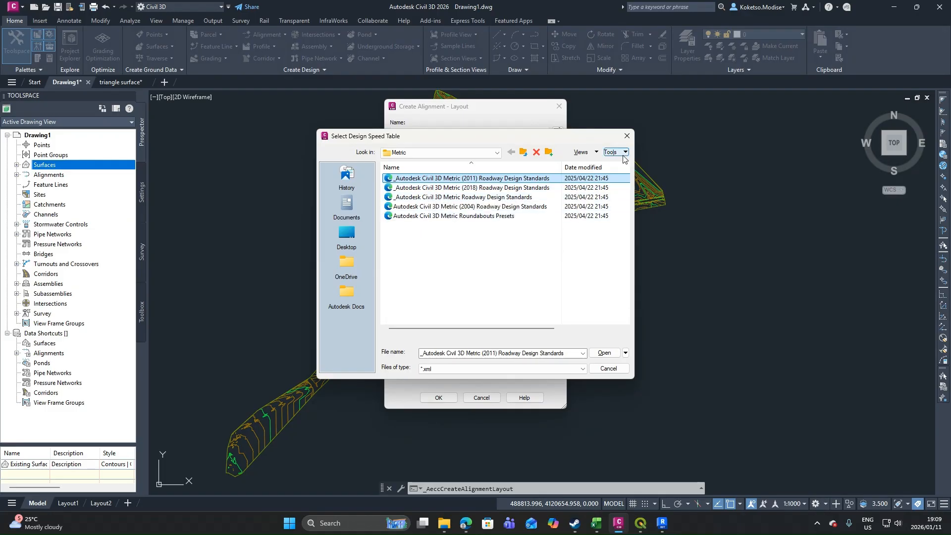
pyautogui.click(627, 136)
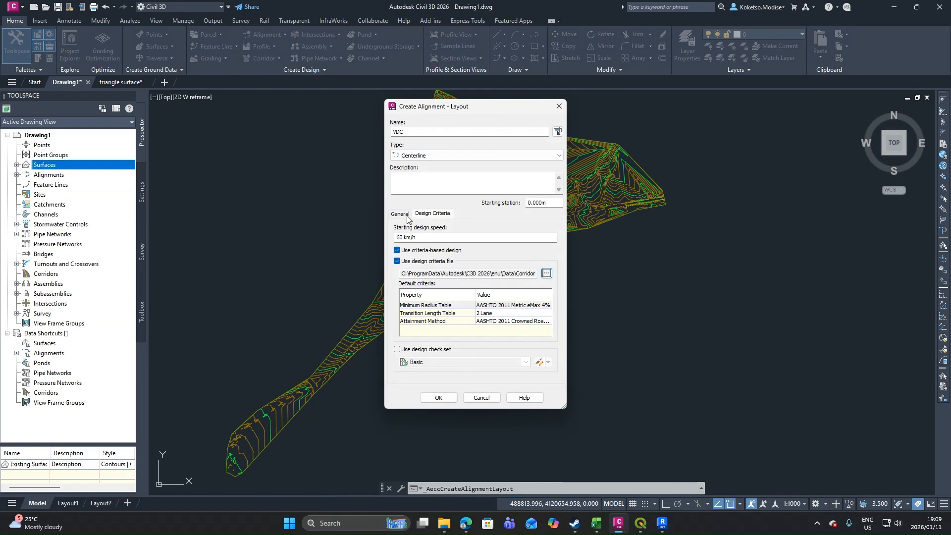
pyautogui.click(397, 252)
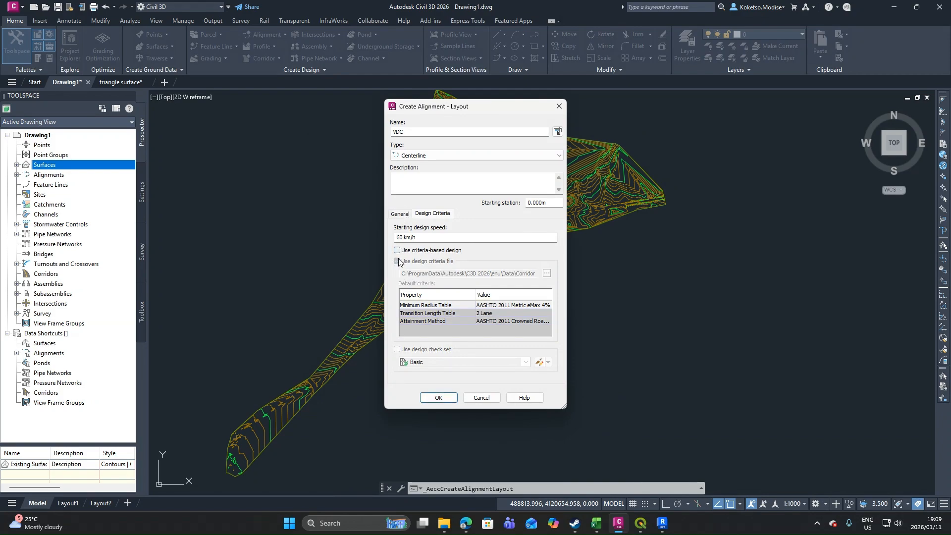
# Step: Accept the alignment's general settings and draw the first tangent southeast from near the surface's northern edge, using Tangent-Tangent (With curves)
pyautogui.click(400, 216)
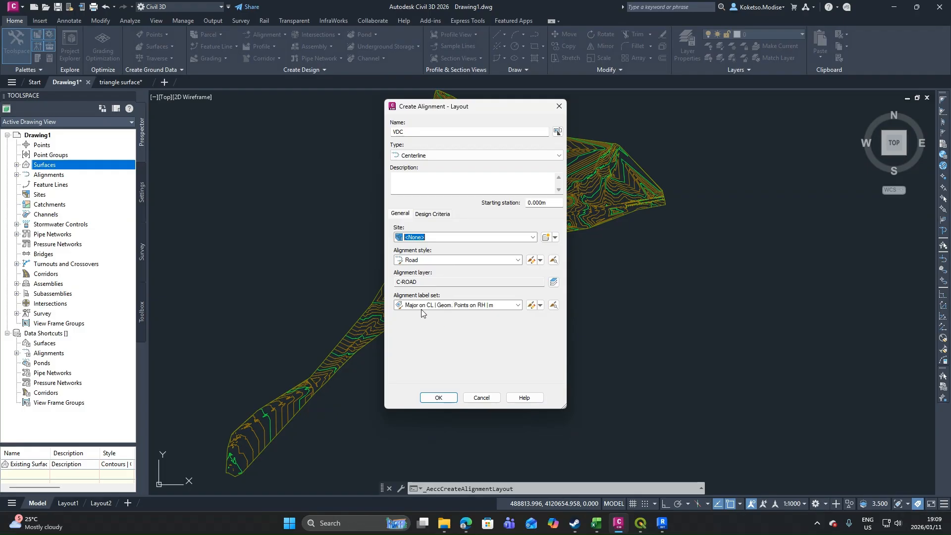
pyautogui.click(439, 397)
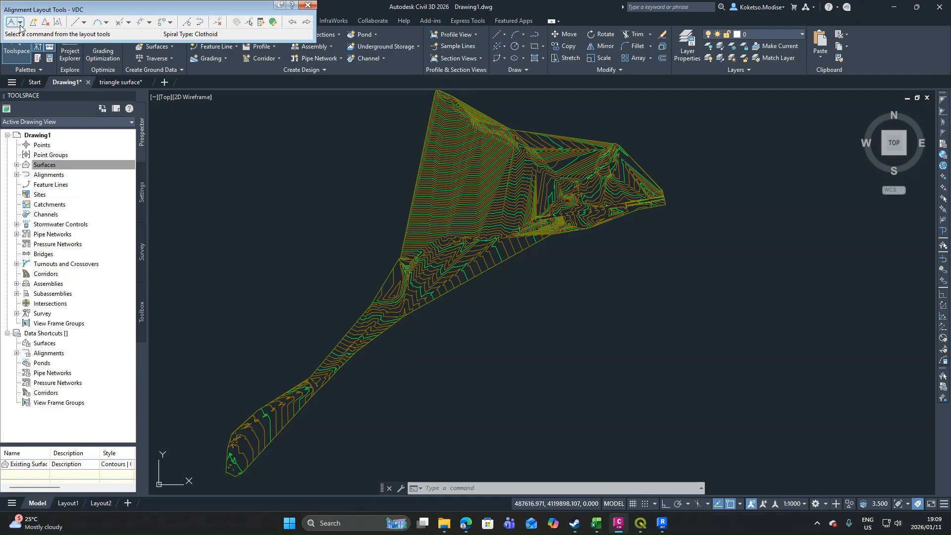
pyautogui.click(20, 22)
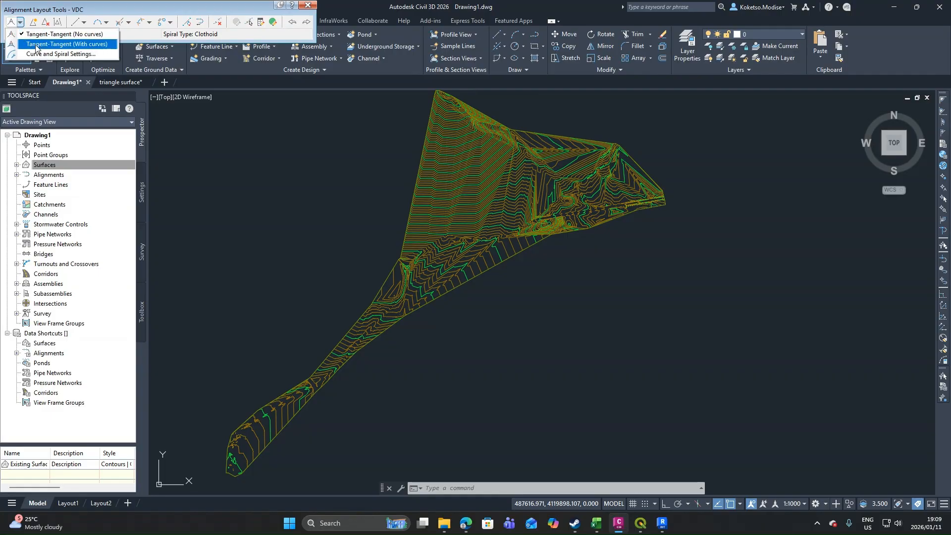
pyautogui.click(63, 48)
pyautogui.scroll(5, 564, 208)
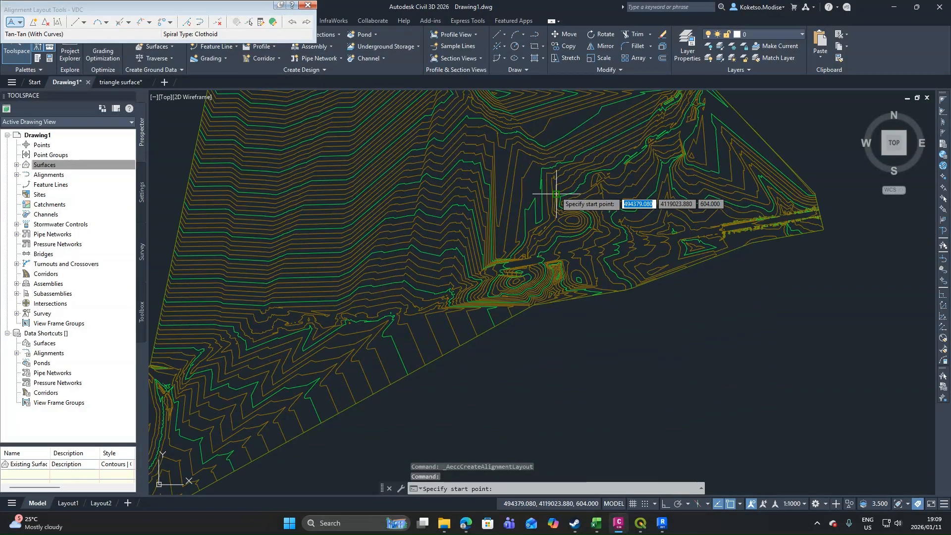
pyautogui.scroll(8, 503, 223)
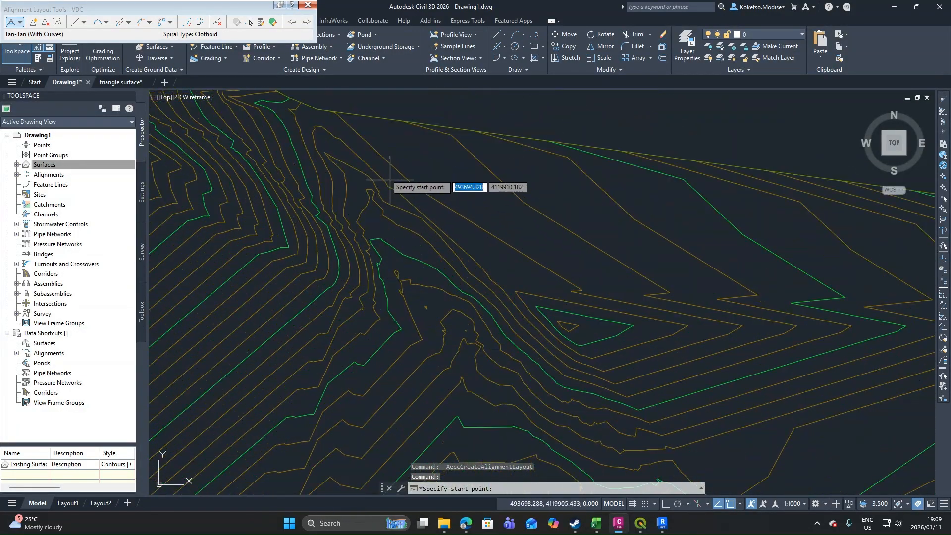
pyautogui.click(370, 147)
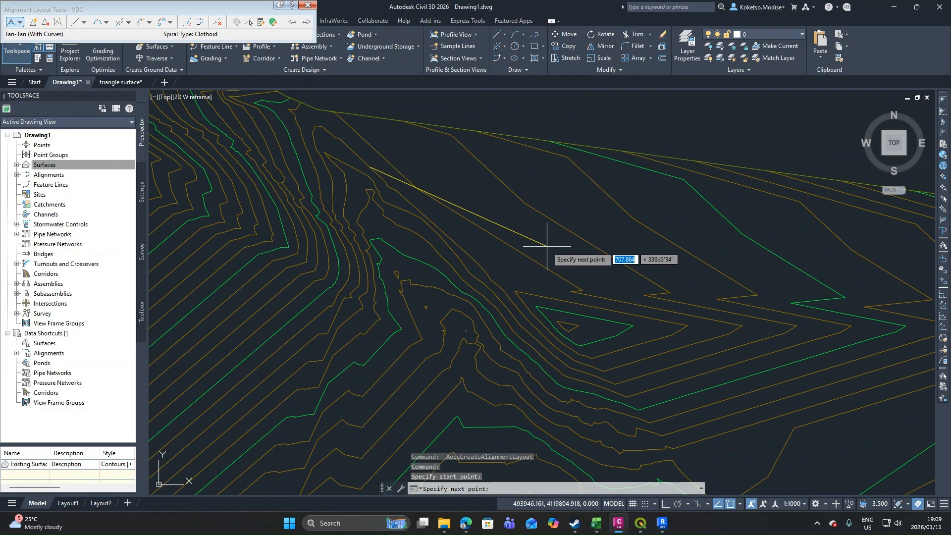
pyautogui.click(575, 257)
# Step: Extend the alignment through four more points to the surface's southern edge, about 2017 m in total, and end the layout
pyautogui.moveTo(665, 390); pyautogui.dragTo(548, 223, button='middle')
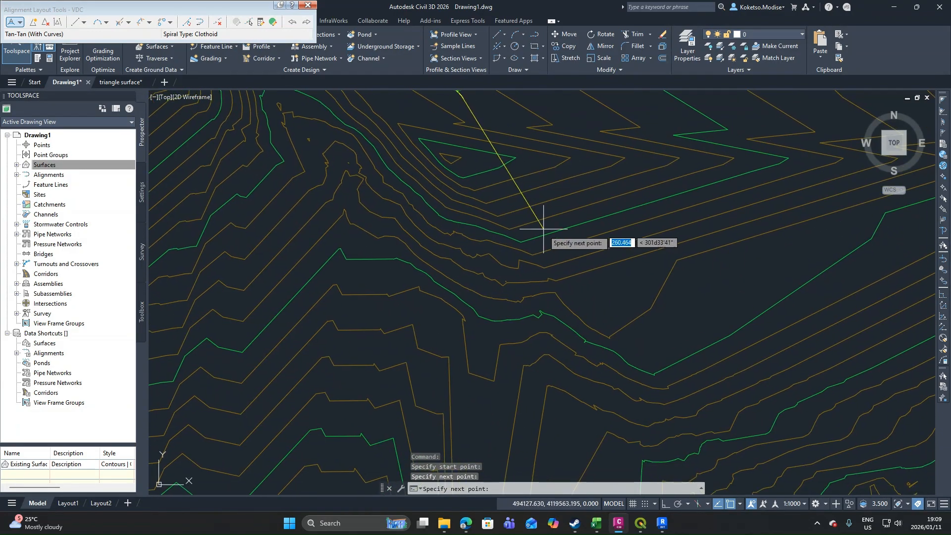
pyautogui.click(567, 253)
pyautogui.moveTo(665, 348); pyautogui.dragTo(548, 254, button='middle')
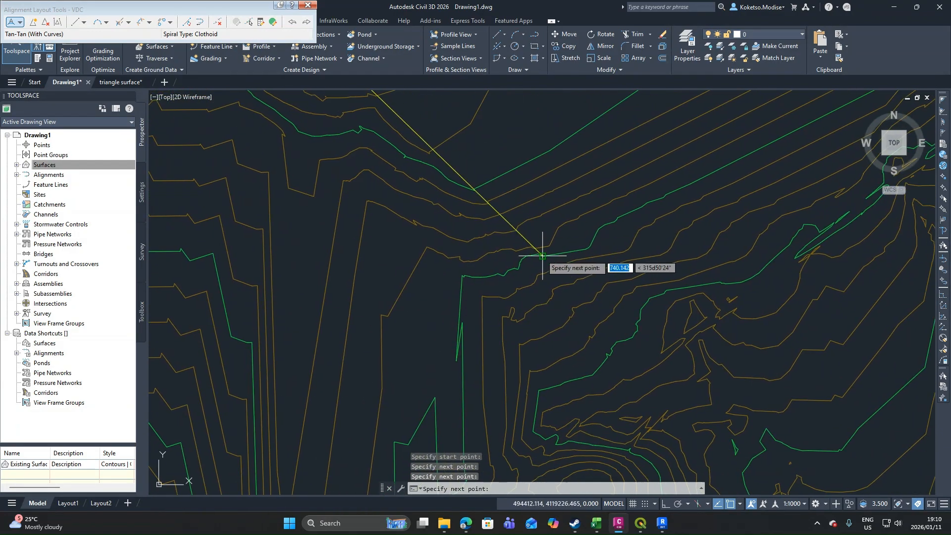
pyautogui.click(617, 218)
pyautogui.scroll(-3, 501, 180)
pyautogui.scroll(3, 550, 255)
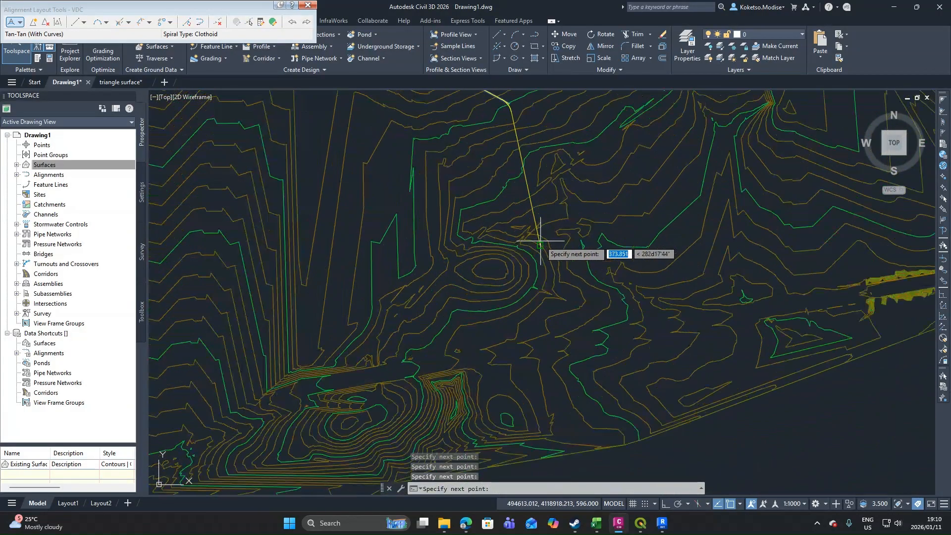
pyautogui.moveTo(550, 399); pyautogui.dragTo(488, 248, button='middle')
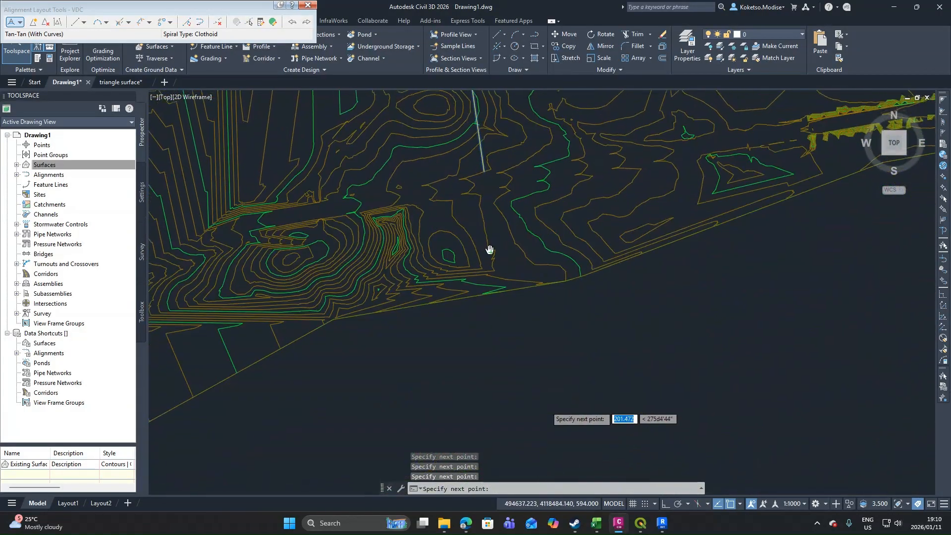
pyautogui.scroll(2, 530, 312)
pyautogui.scroll(2, 527, 294)
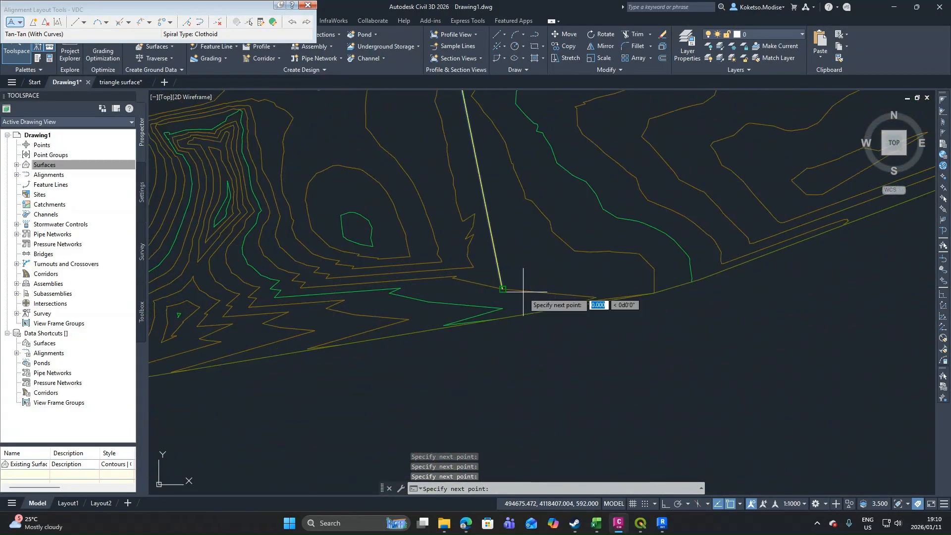
pyautogui.click(522, 291)
pyautogui.press('Escape')
# Step: Examine the station labels and curve points along the drawn alignment, and close the alignment layout tools
pyautogui.scroll(-4, 525, 294)
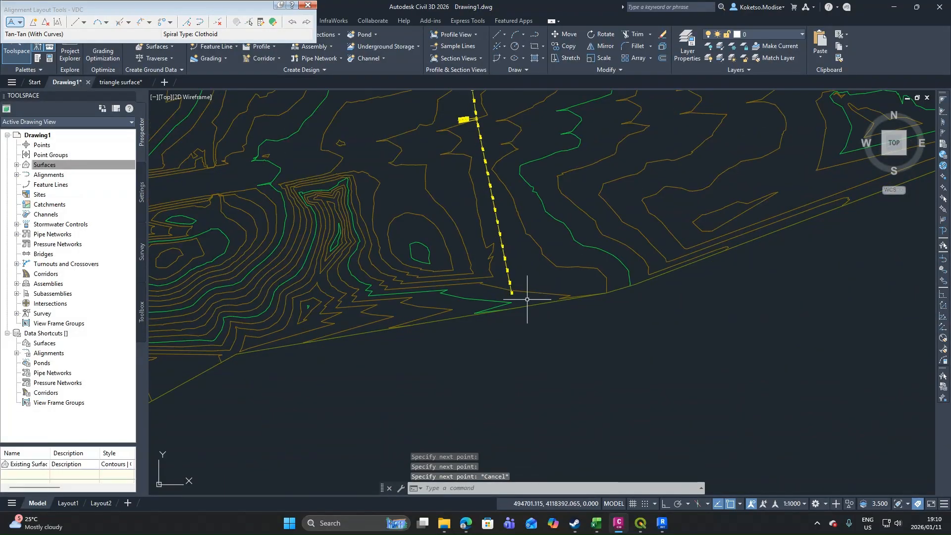
pyautogui.scroll(4, 509, 209)
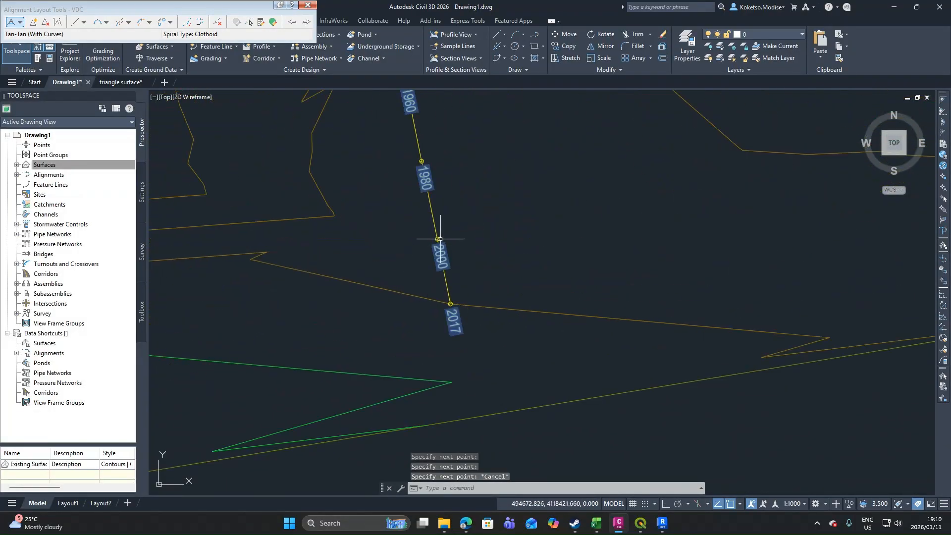
pyautogui.scroll(-2, 435, 237)
pyautogui.scroll(-3, 493, 316)
pyautogui.scroll(7, 490, 326)
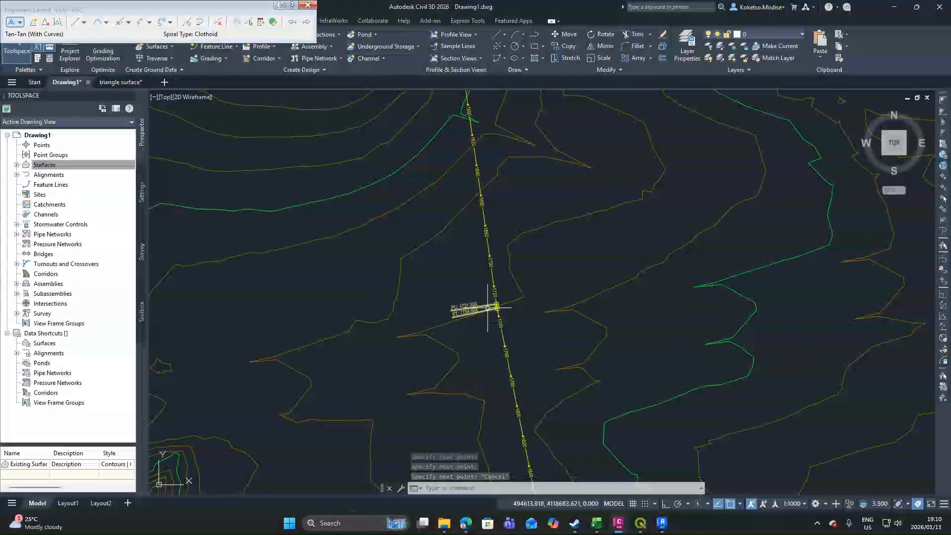
pyautogui.scroll(-8, 473, 339)
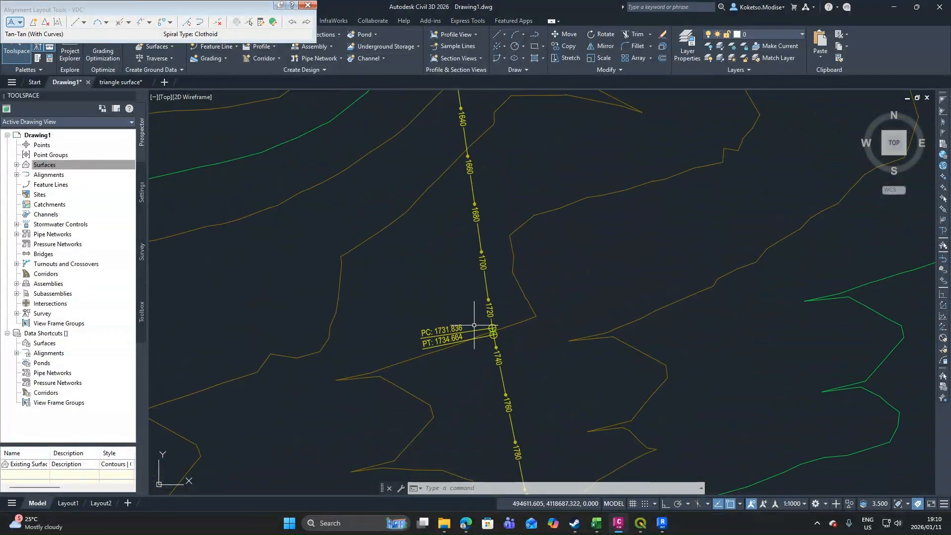
pyautogui.scroll(-2, 446, 143)
pyautogui.moveTo(454, 134); pyautogui.dragTo(566, 348, button='middle')
pyautogui.scroll(4, 557, 268)
pyautogui.moveTo(475, 245); pyautogui.dragTo(580, 327, button='middle')
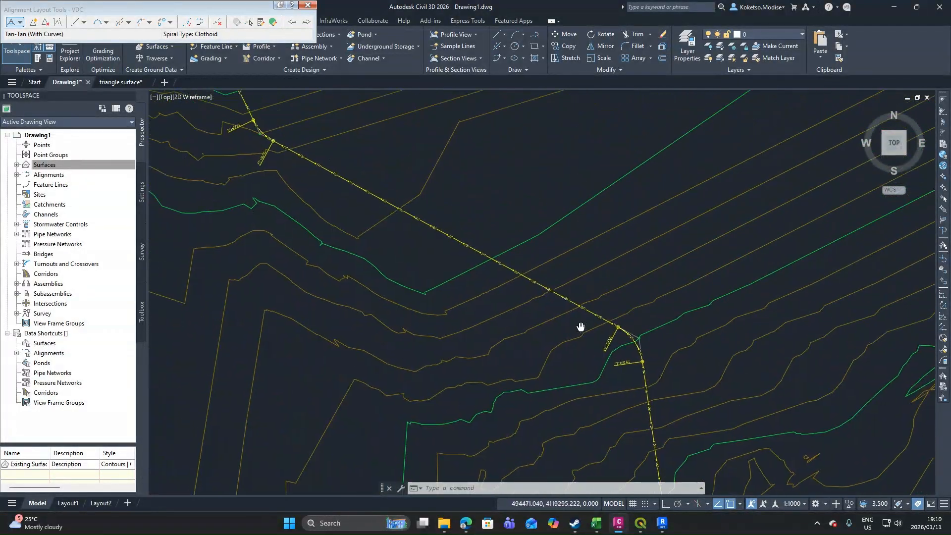
pyautogui.scroll(-3, 569, 265)
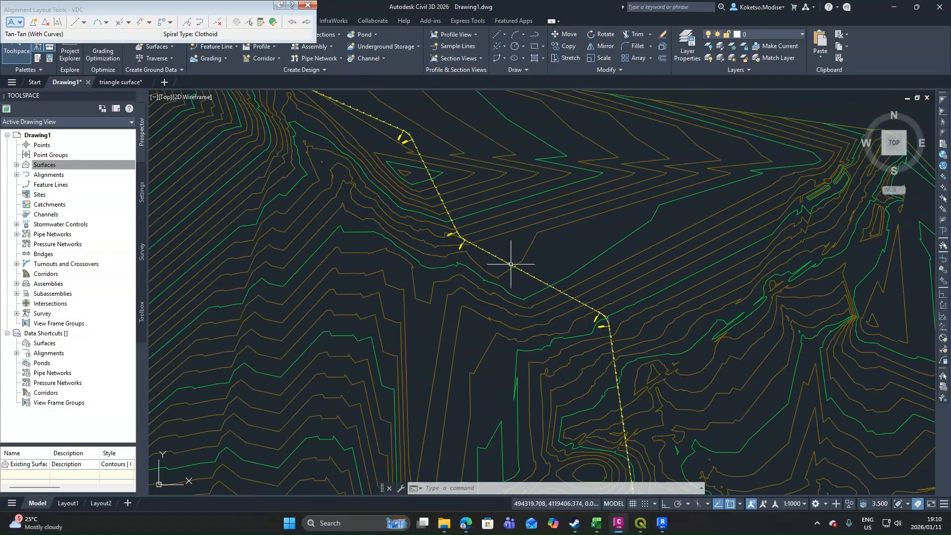
pyautogui.scroll(-1, 469, 285)
pyautogui.press('Escape')
pyautogui.press('Escape')
pyautogui.press('Escape')
# Step: Sample Existing Surface along the full VDC alignment as a surface profile and proceed to draw it in a profile view
pyautogui.scroll(-5, 509, 233)
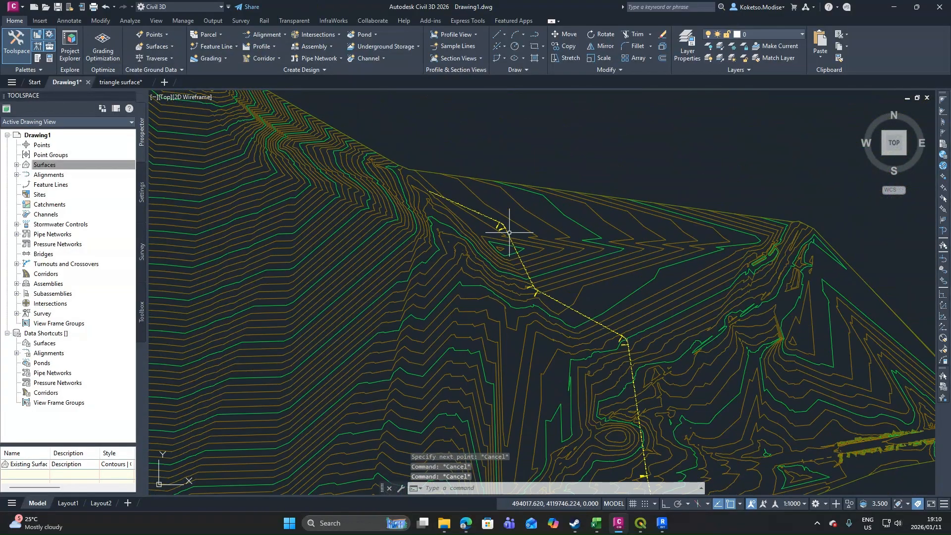
pyautogui.moveTo(514, 245); pyautogui.dragTo(426, 202, button='middle')
pyautogui.scroll(2, 444, 221)
pyautogui.scroll(-2, 432, 219)
pyautogui.scroll(-4, 425, 202)
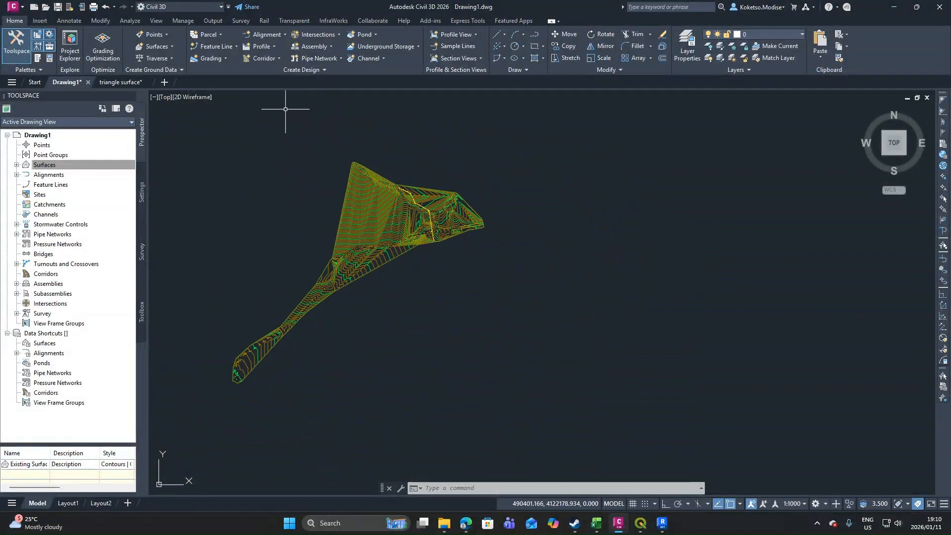
pyautogui.click(265, 48)
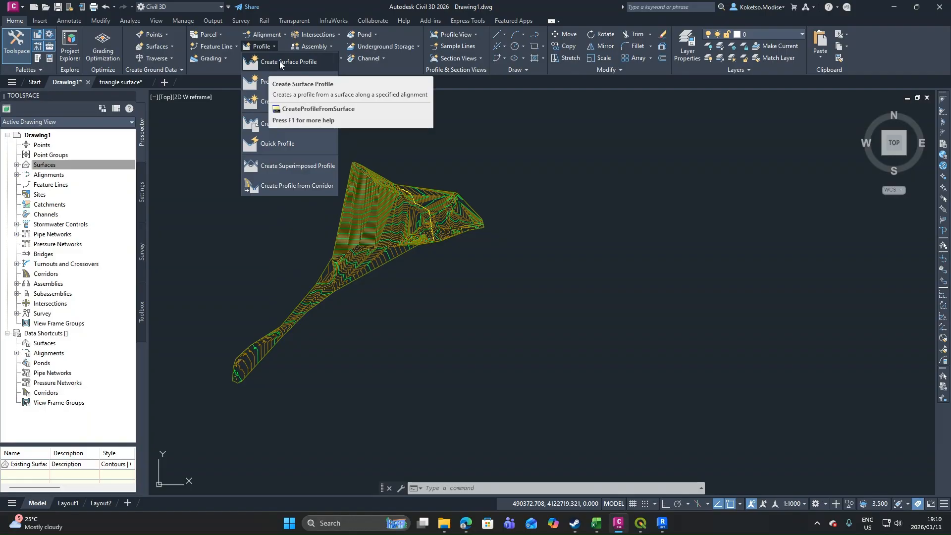
pyautogui.click(269, 64)
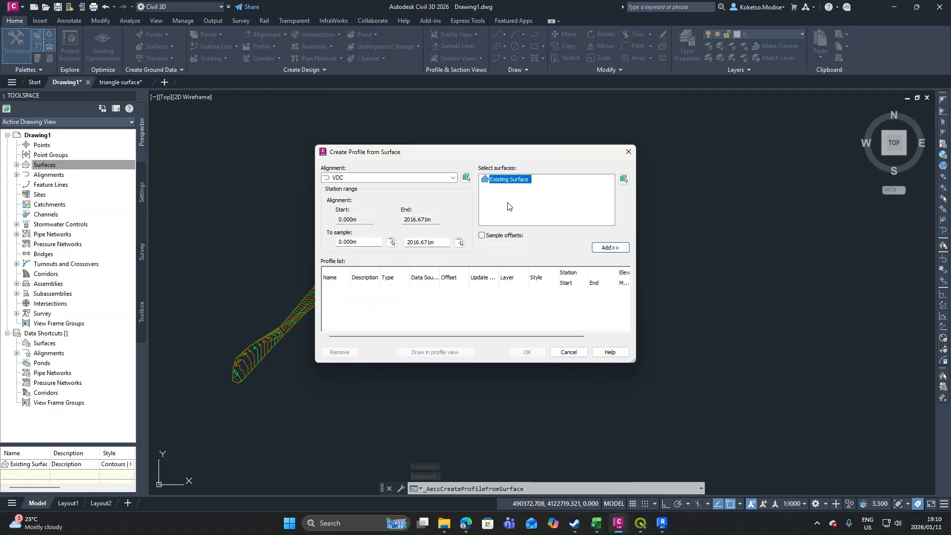
pyautogui.click(362, 179)
pyautogui.click(347, 187)
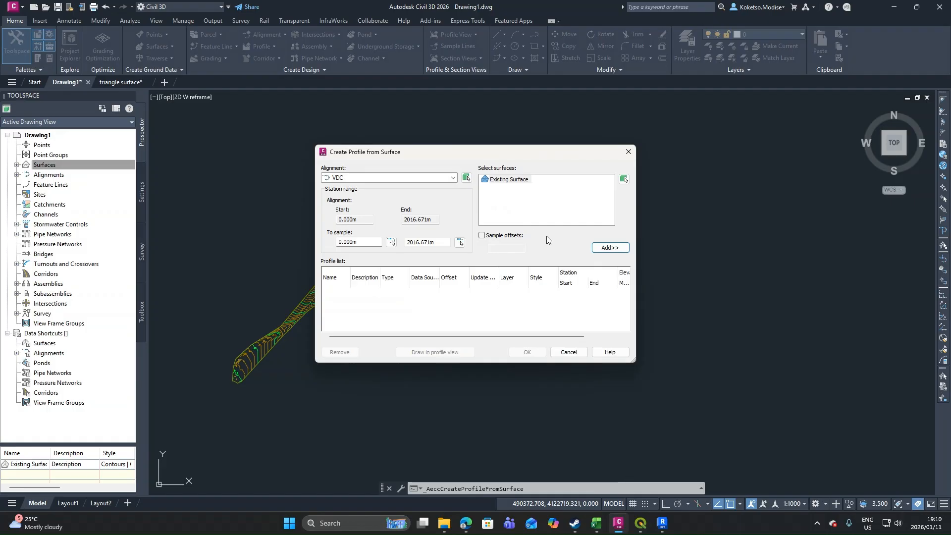
pyautogui.click(501, 179)
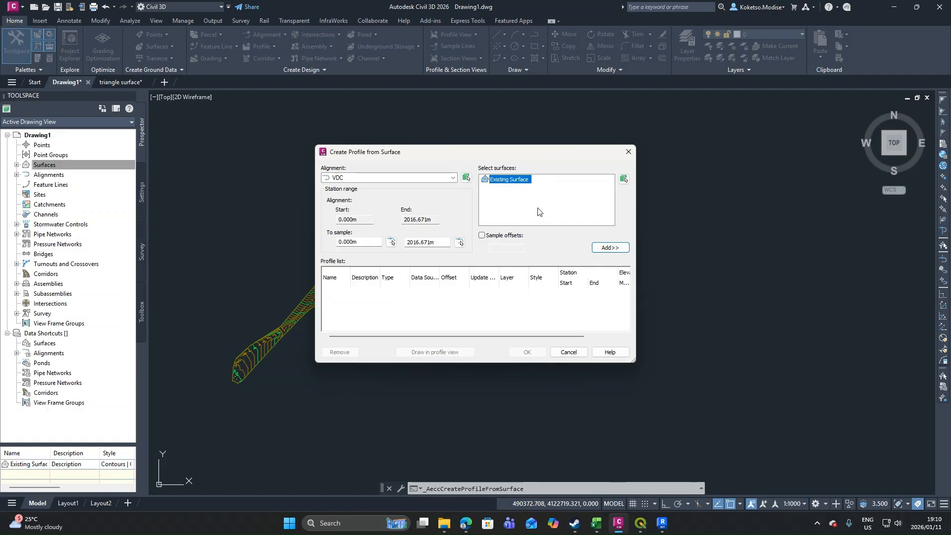
pyautogui.click(610, 247)
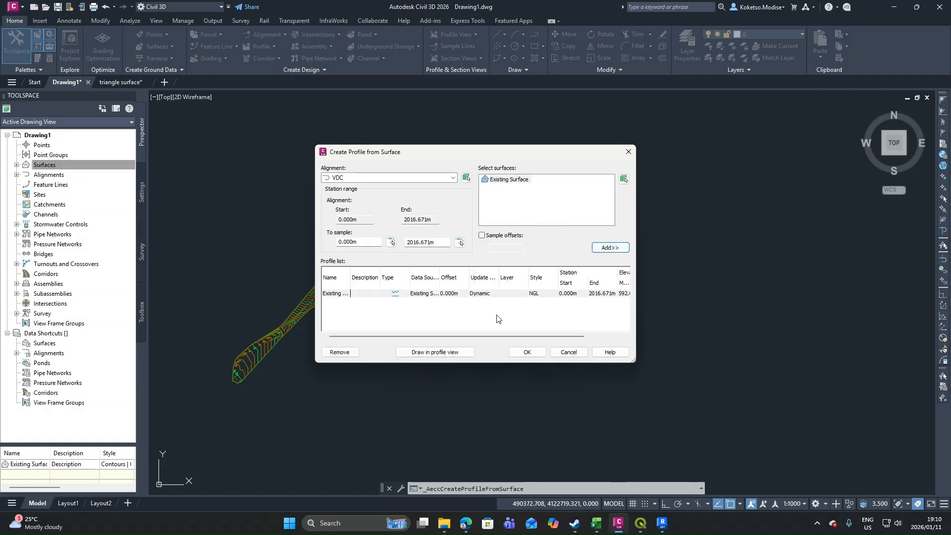
pyautogui.click(456, 352)
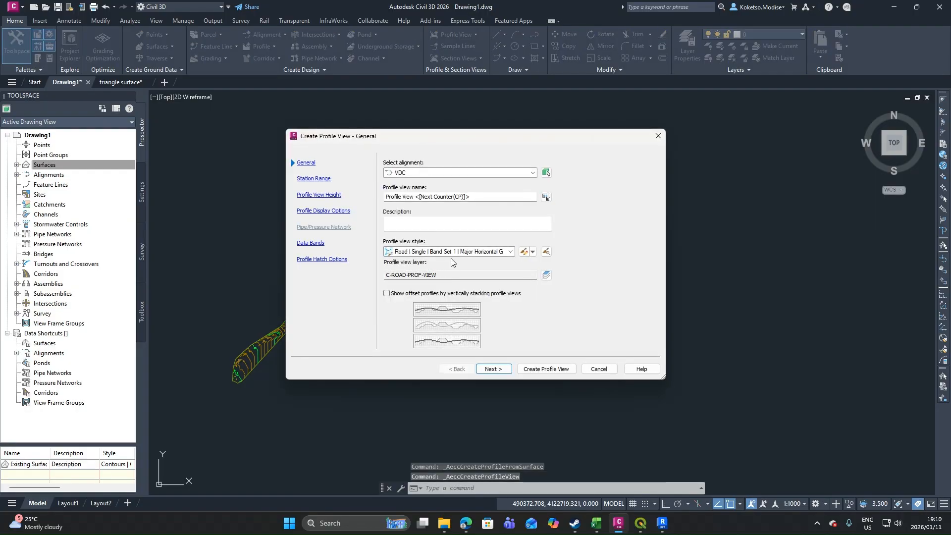
# Step: Name the profile view VDC and accept the automatic station range, automatic view height and profile display options
pyautogui.tripleClick(463, 196)
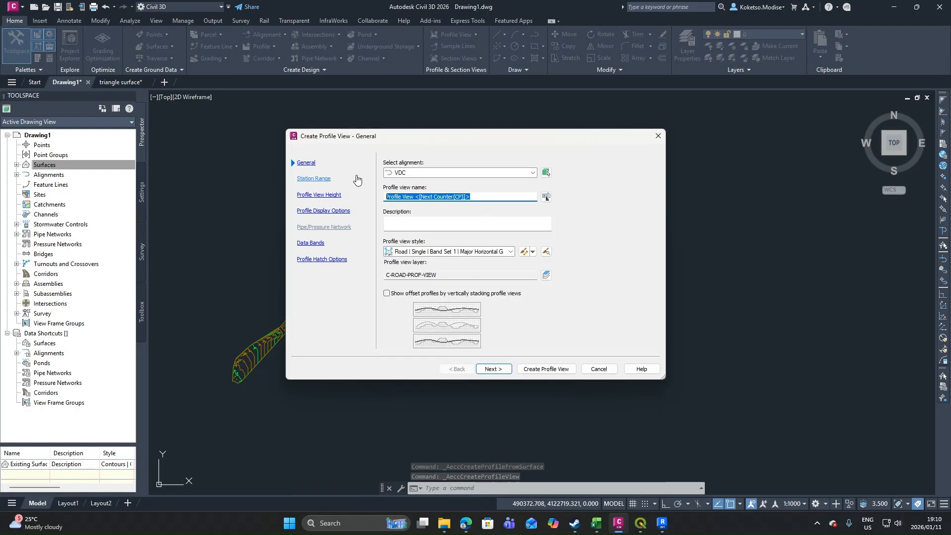
pyautogui.write('VDC')
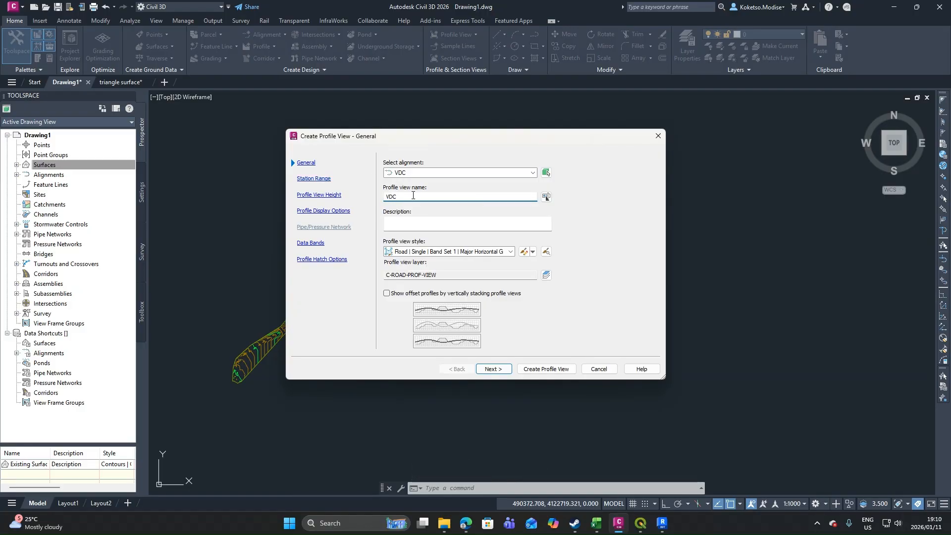
pyautogui.click(493, 369)
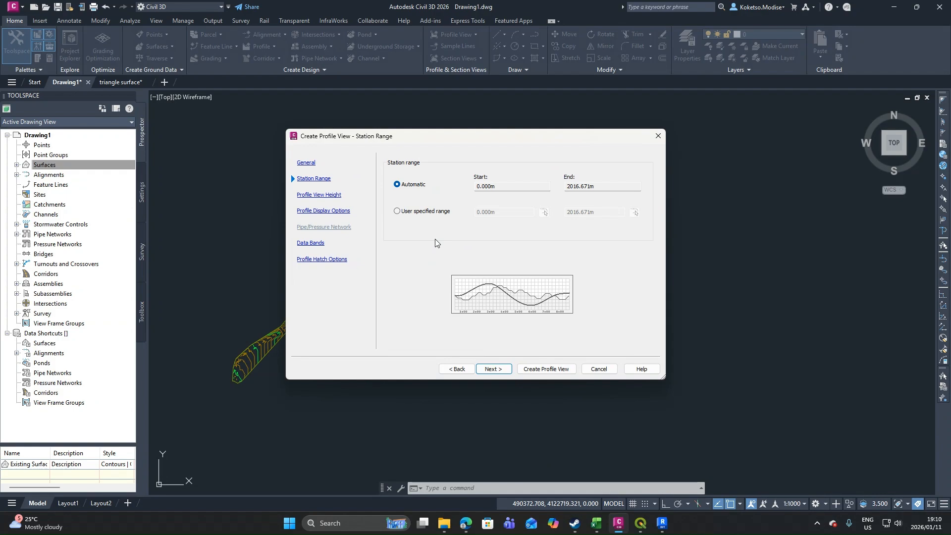
pyautogui.click(486, 370)
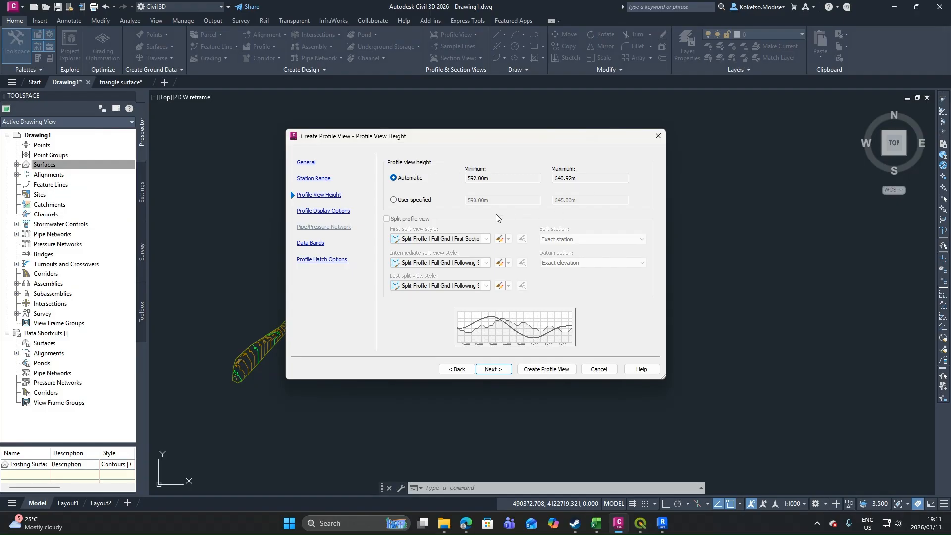
pyautogui.click(486, 371)
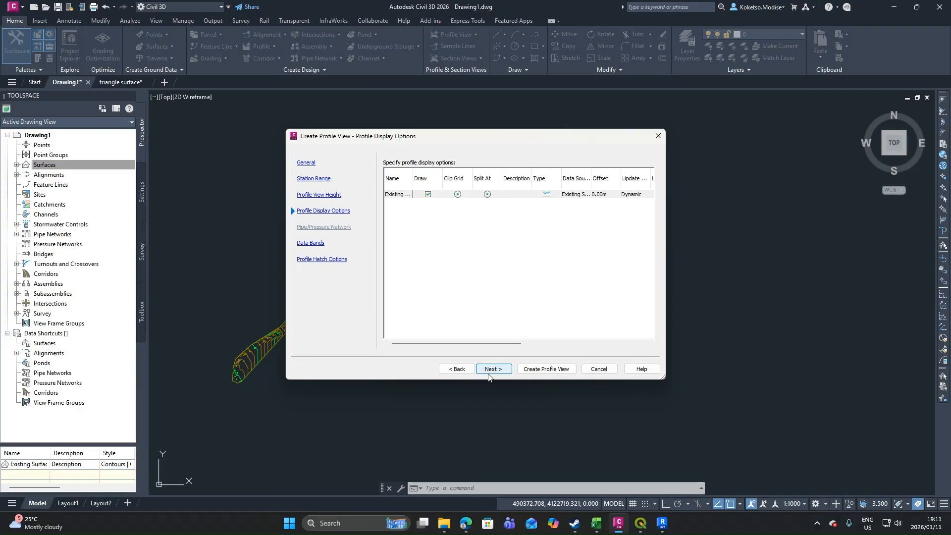
pyautogui.click(488, 372)
# Step: Enlarge the data band list to read its styles and profiles, and choose the band set Road | Single | Band Set 1 | m
pyautogui.scroll(-2, 506, 317)
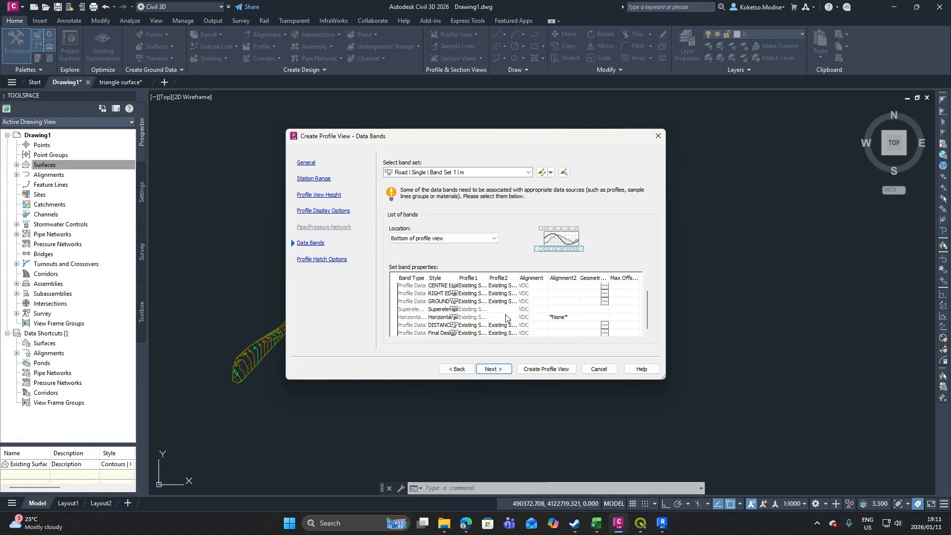
pyautogui.moveTo(661, 375); pyautogui.dragTo(807, 438)
pyautogui.moveTo(496, 279); pyautogui.dragTo(593, 279)
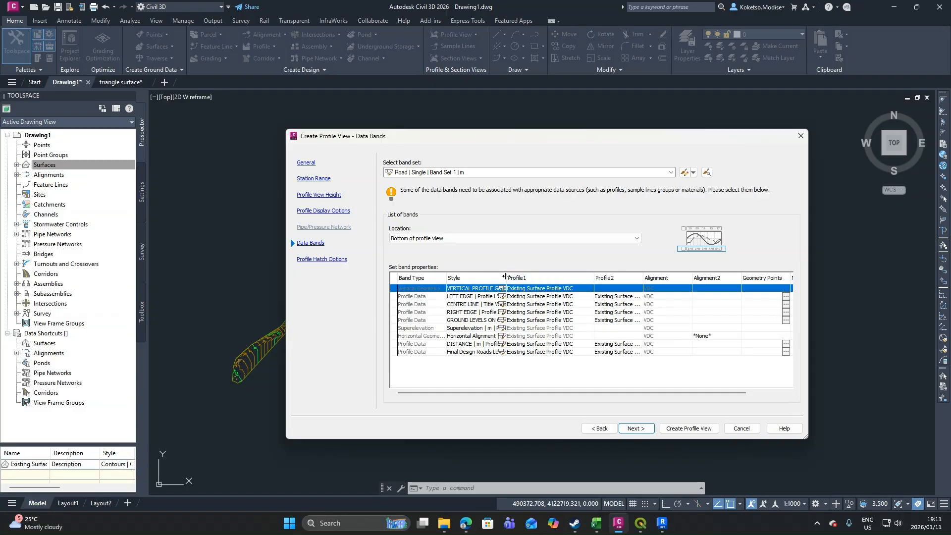
pyautogui.moveTo(506, 279); pyautogui.dragTo(546, 278)
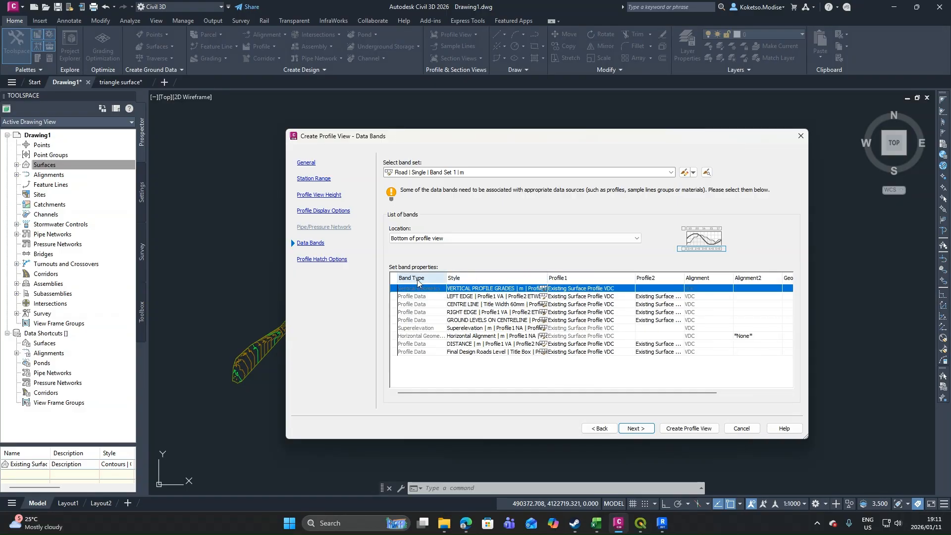
pyautogui.click(449, 172)
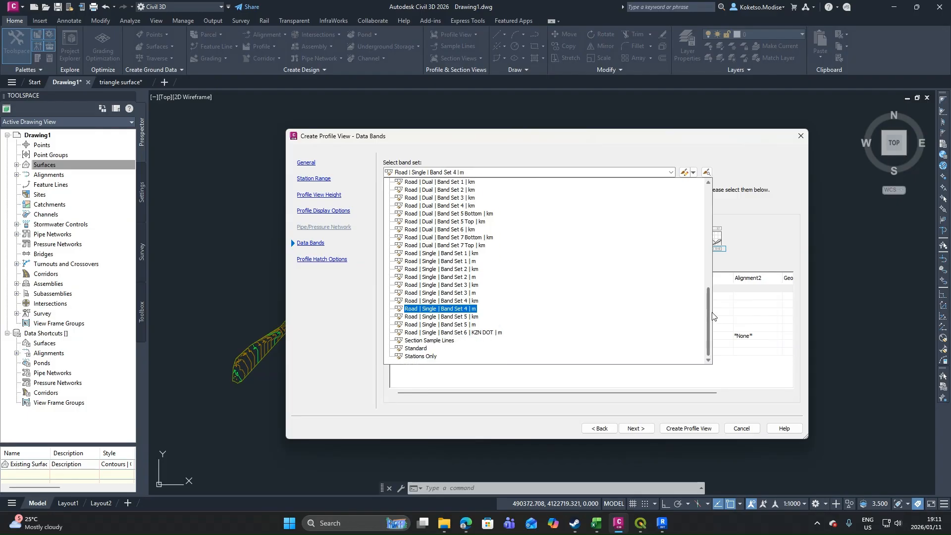
pyautogui.moveTo(708, 307)
pyautogui.mouseDown()
pyautogui.moveTo(705, 232)
pyautogui.moveTo(705, 319)
pyautogui.mouseUp()
pyautogui.click(440, 261)
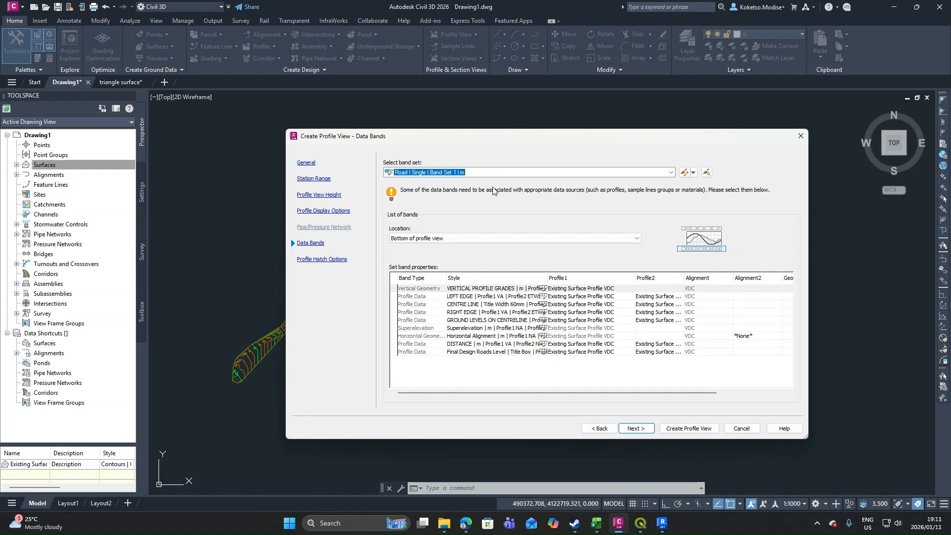
# Step: Create the profile view without any hatch areas and place its origin just northeast of the surface
pyautogui.click(635, 428)
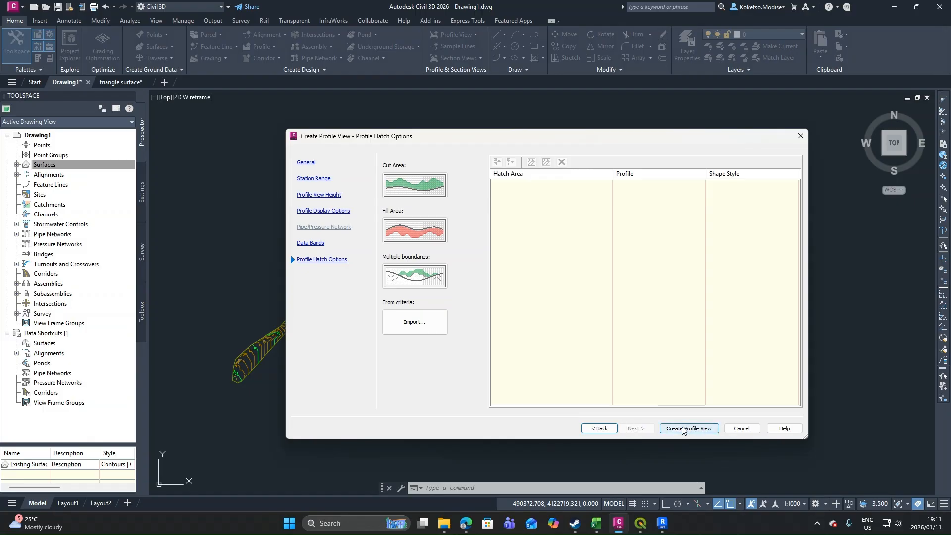
pyautogui.click(688, 428)
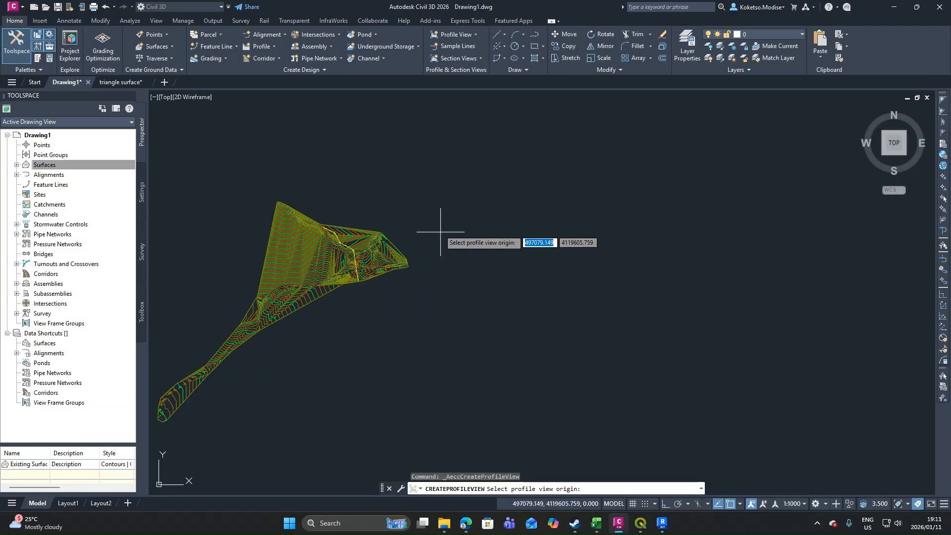
pyautogui.click(414, 176)
# Step: Examine the existing ground line along the whole length of the new profile view
pyautogui.scroll(6, 472, 178)
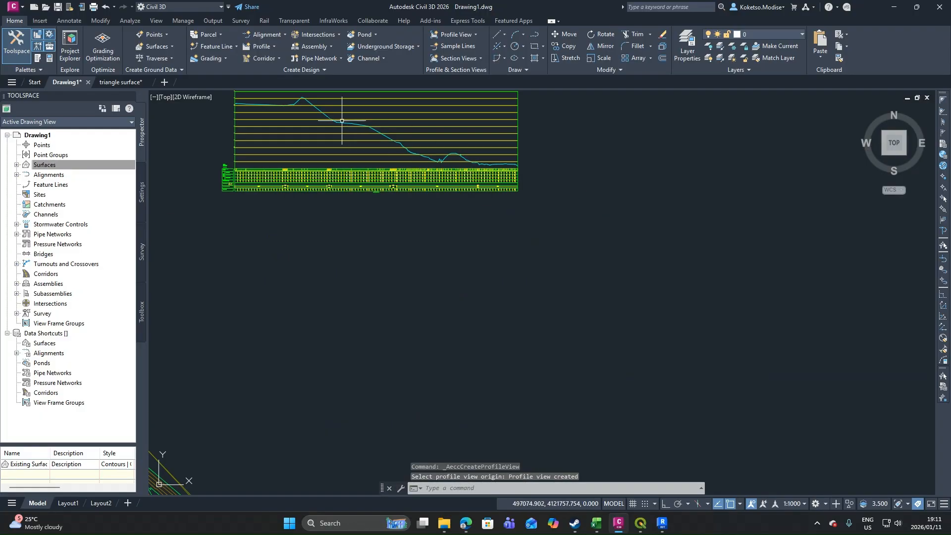
pyautogui.scroll(2, 356, 144)
pyautogui.moveTo(328, 196); pyautogui.dragTo(469, 265, button='middle')
pyautogui.scroll(6, 339, 198)
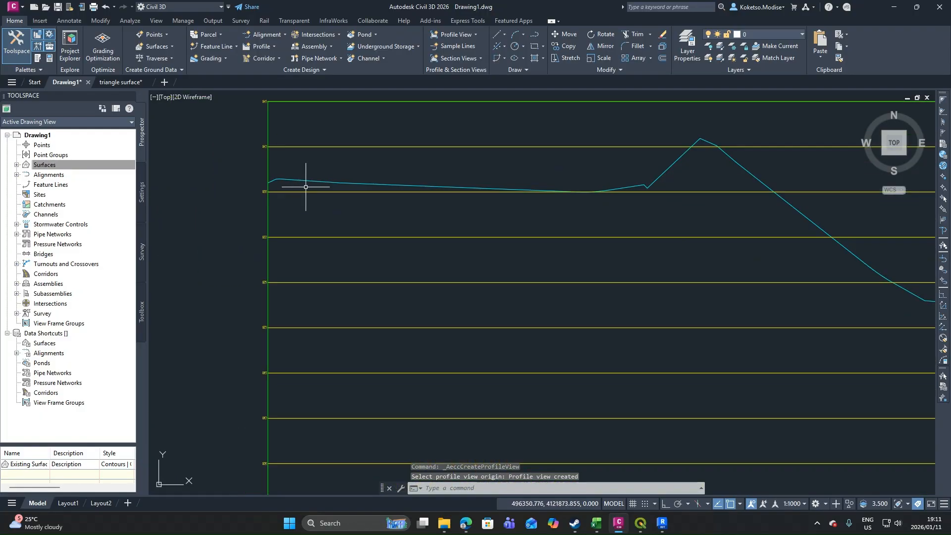
pyautogui.scroll(-4, 287, 182)
pyautogui.moveTo(730, 319); pyautogui.dragTo(545, 191, button='middle')
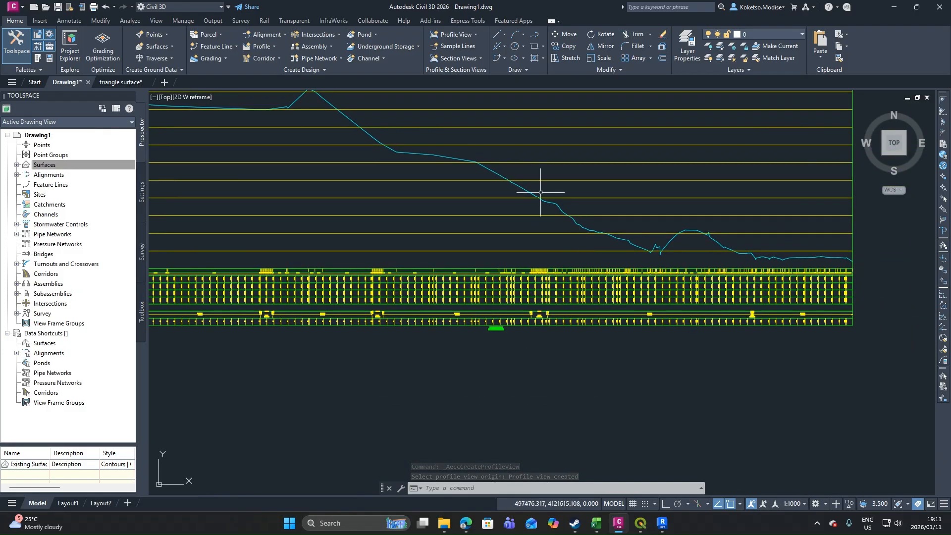
pyautogui.scroll(-2, 852, 240)
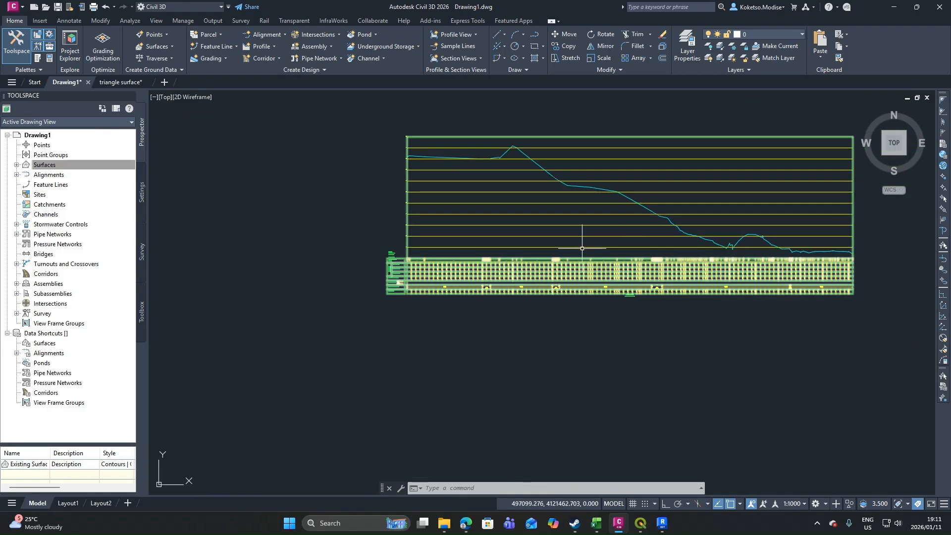
# Step: Examine the data bands below the profile: grades, edge and centre line levels, ground levels, superelevation, horizontal alignment and distance
pyautogui.scroll(8, 416, 278)
pyautogui.scroll(-2, 273, 221)
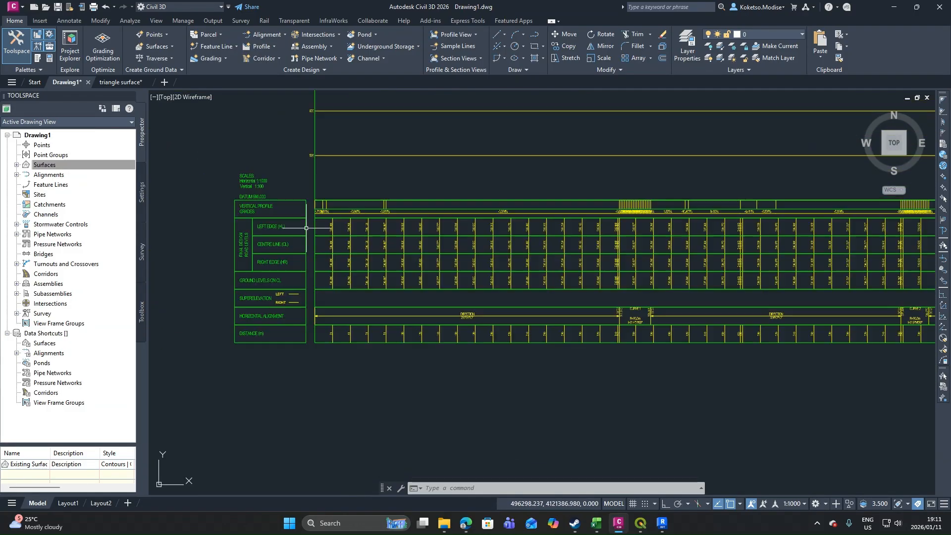
pyautogui.scroll(2, 313, 232)
pyautogui.scroll(-2, 313, 233)
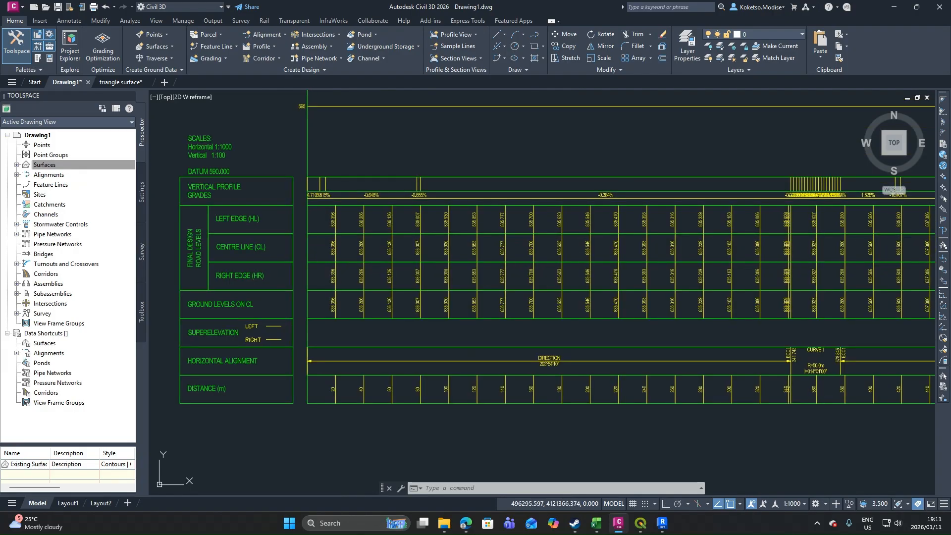
pyautogui.scroll(2, 378, 209)
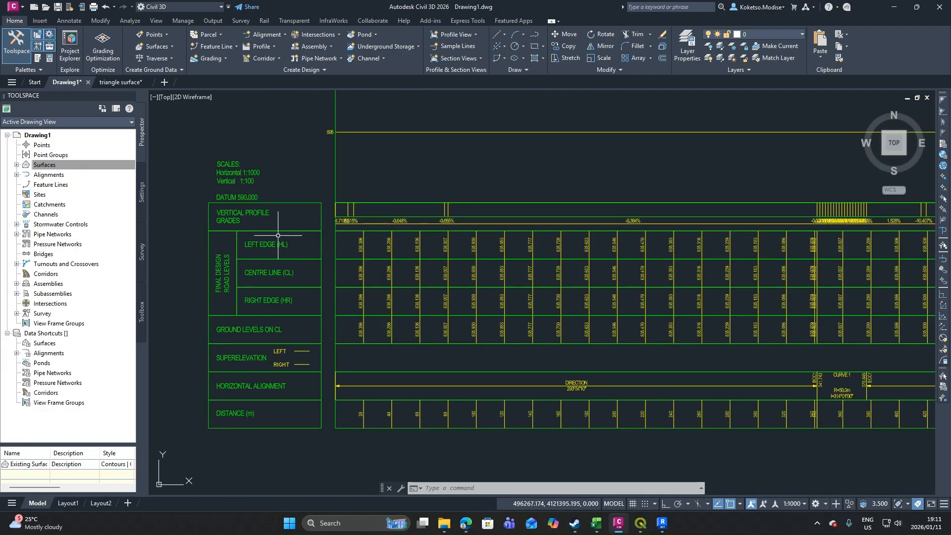
pyautogui.scroll(-2, 278, 235)
pyautogui.scroll(2, 318, 205)
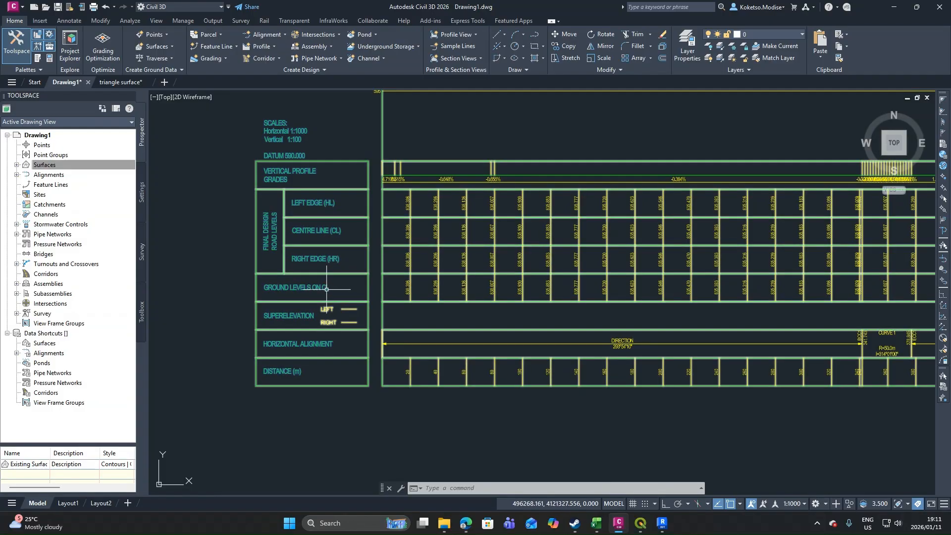
pyautogui.scroll(2, 292, 331)
pyautogui.scroll(-4, 294, 339)
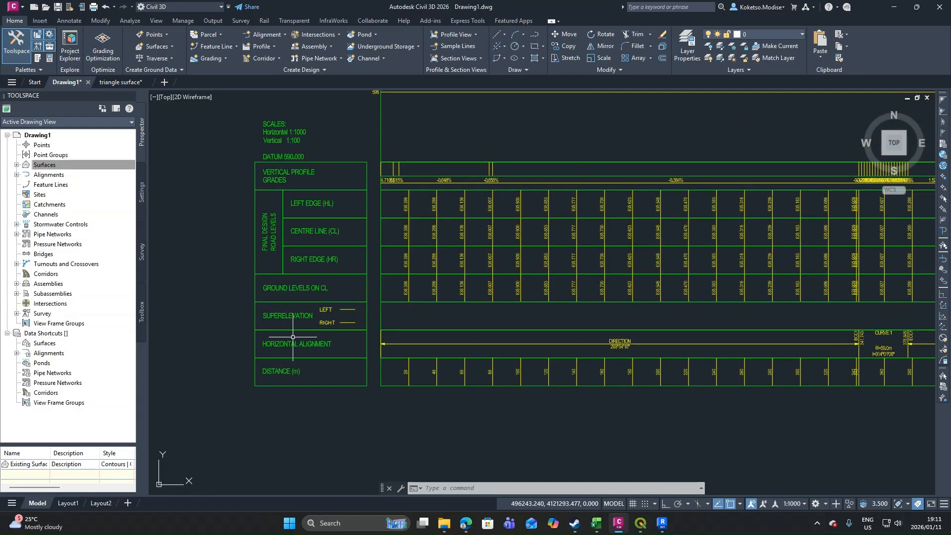
pyautogui.scroll(1, 376, 317)
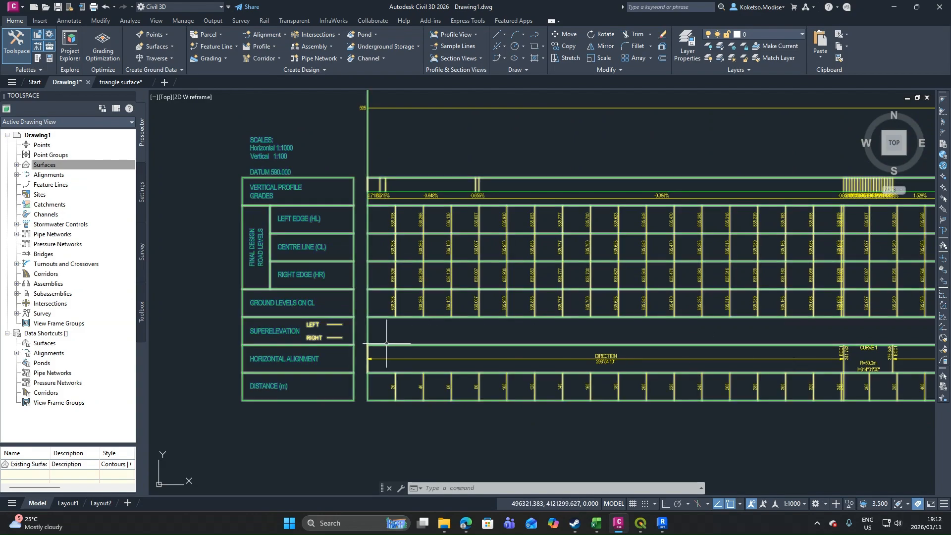
pyautogui.scroll(2, 322, 382)
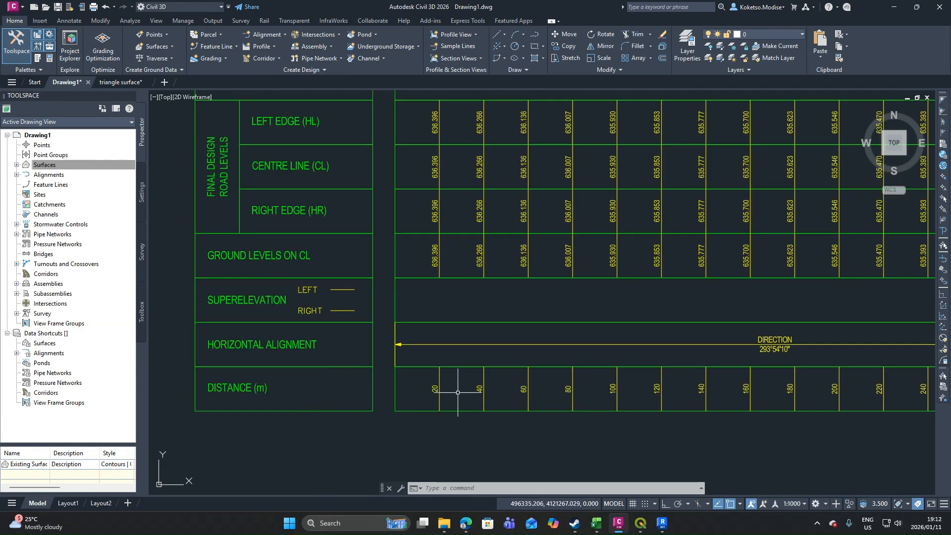
pyautogui.scroll(-3, 467, 393)
pyautogui.scroll(1, 435, 357)
pyautogui.scroll(-2, 419, 335)
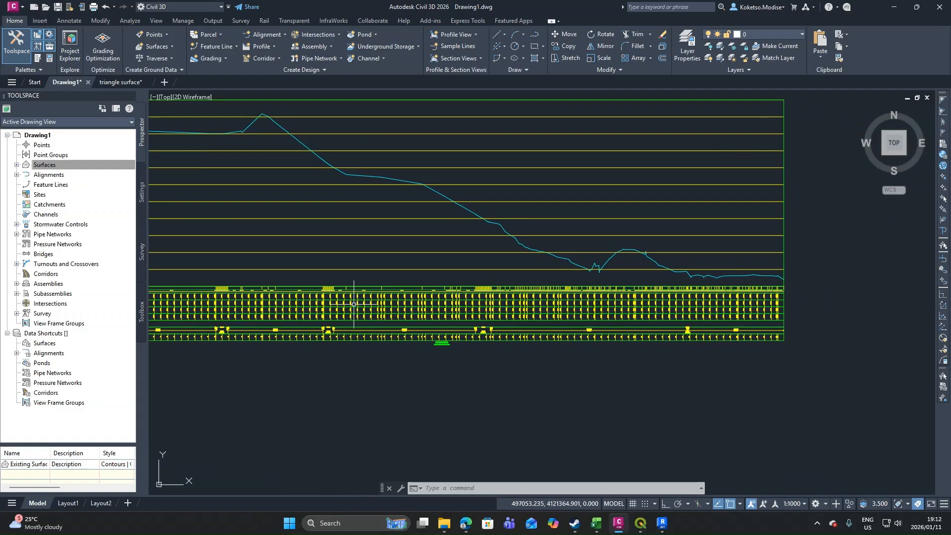
pyautogui.scroll(-2, 403, 277)
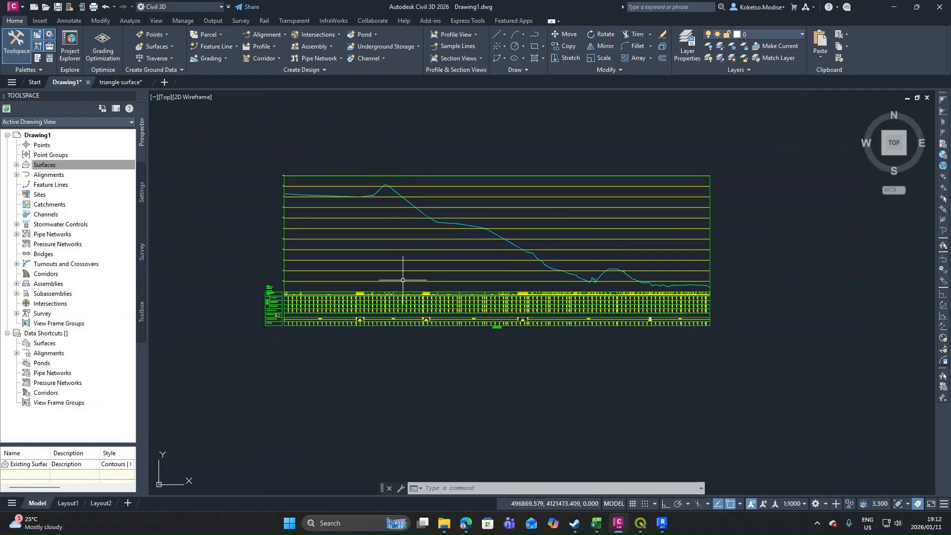
# Step: Create a layout profile named "VDC - VA" on the VDC profile view, with the Road style and the PVI Number label set
pyautogui.click(283, 199)
pyautogui.scroll(2, 376, 213)
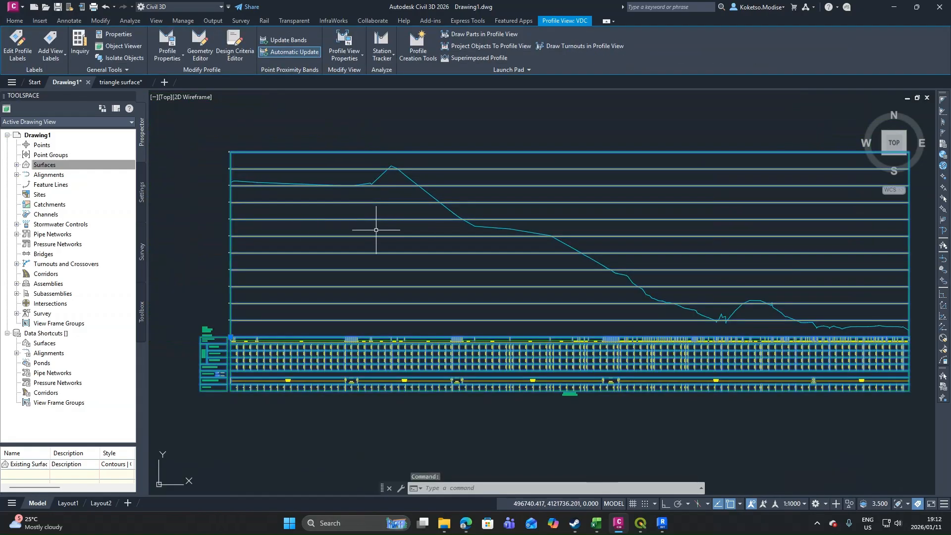
pyautogui.moveTo(377, 228); pyautogui.dragTo(345, 221, button='middle')
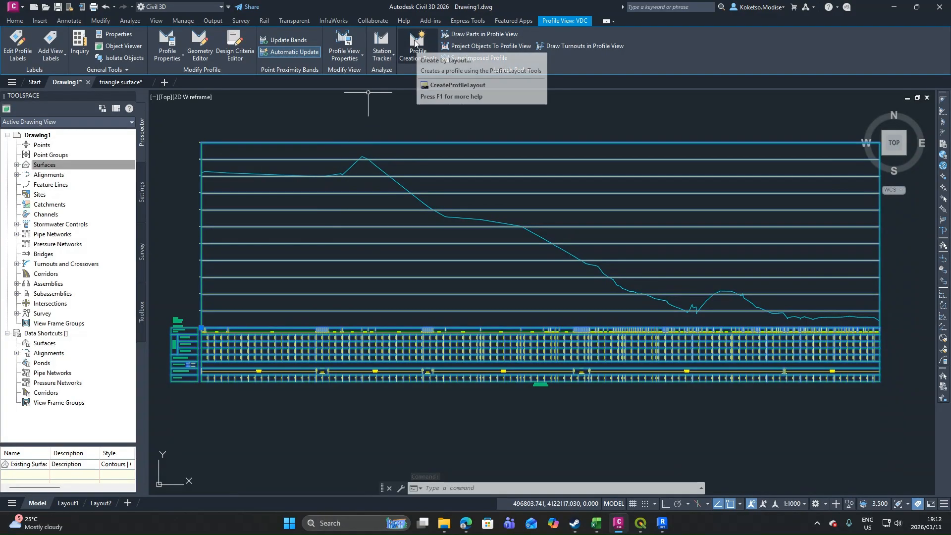
pyautogui.click(415, 59)
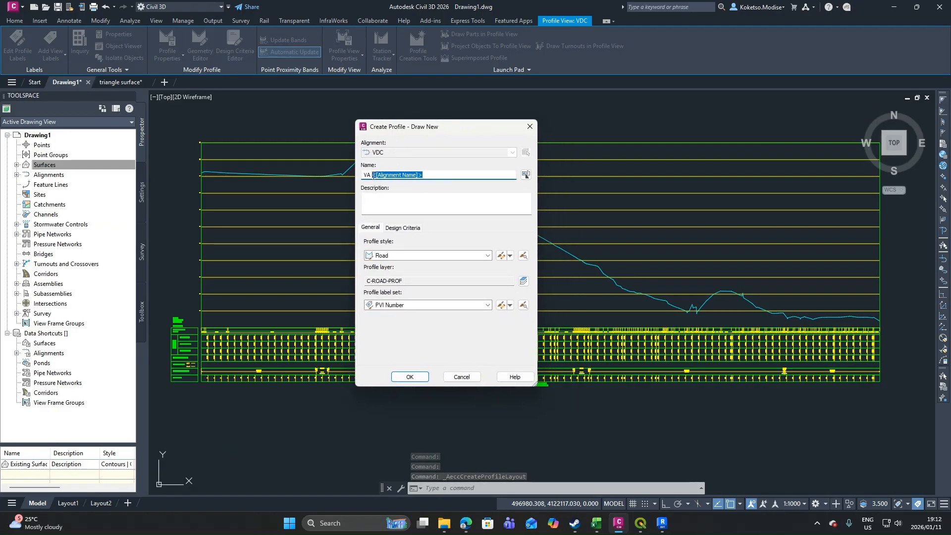
pyautogui.write('-')
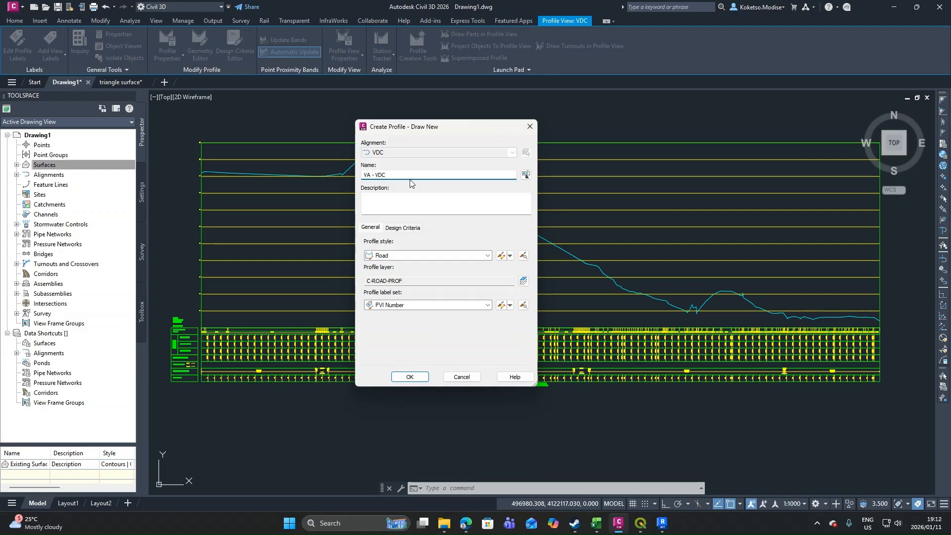
pyautogui.write('VDC')
pyautogui.click(394, 230)
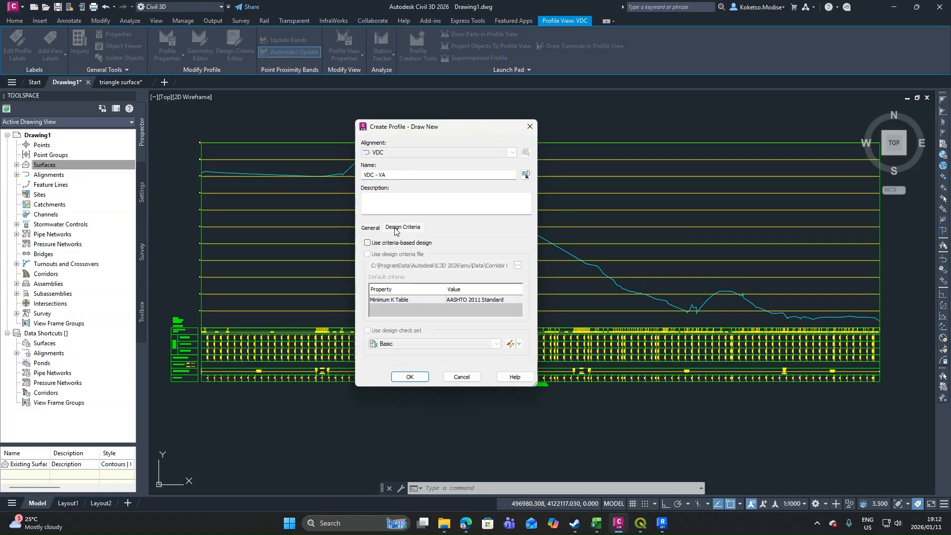
pyautogui.click(371, 228)
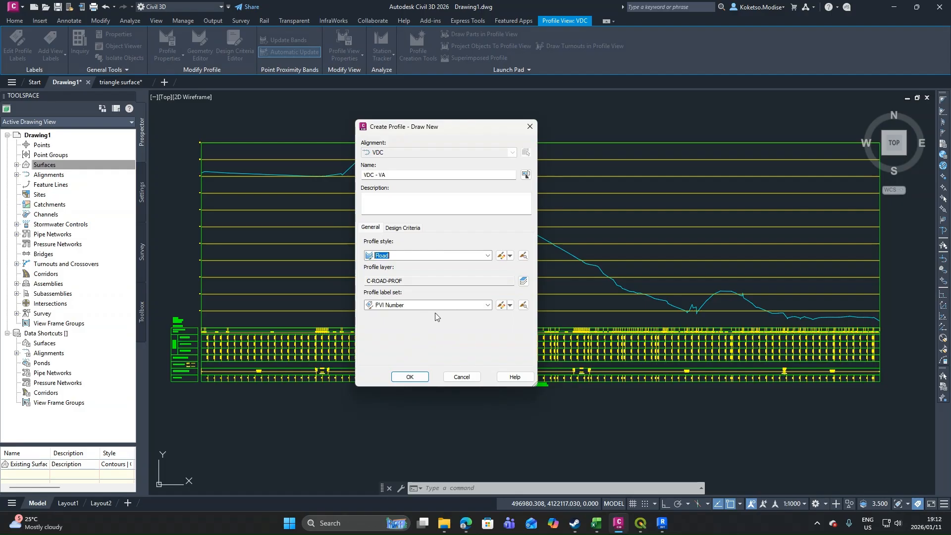
pyautogui.click(409, 377)
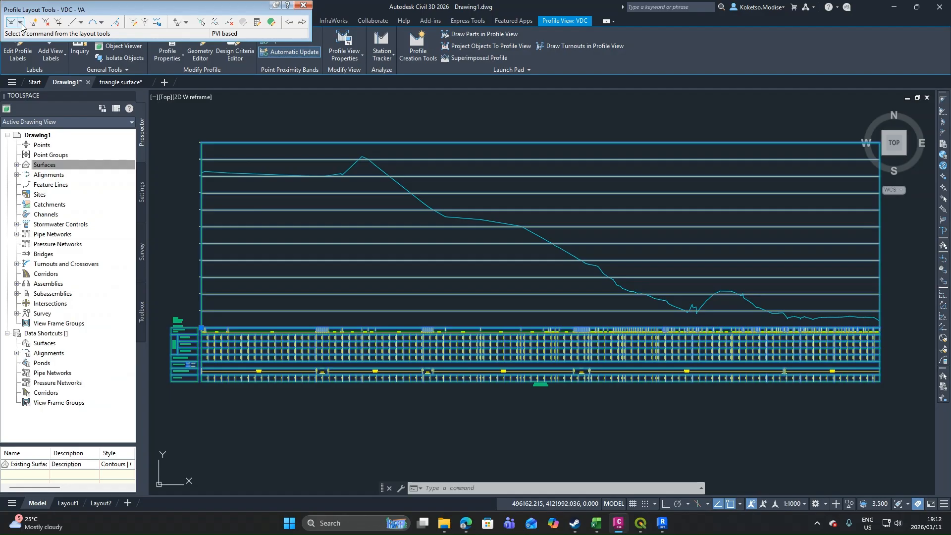
pyautogui.click(20, 23)
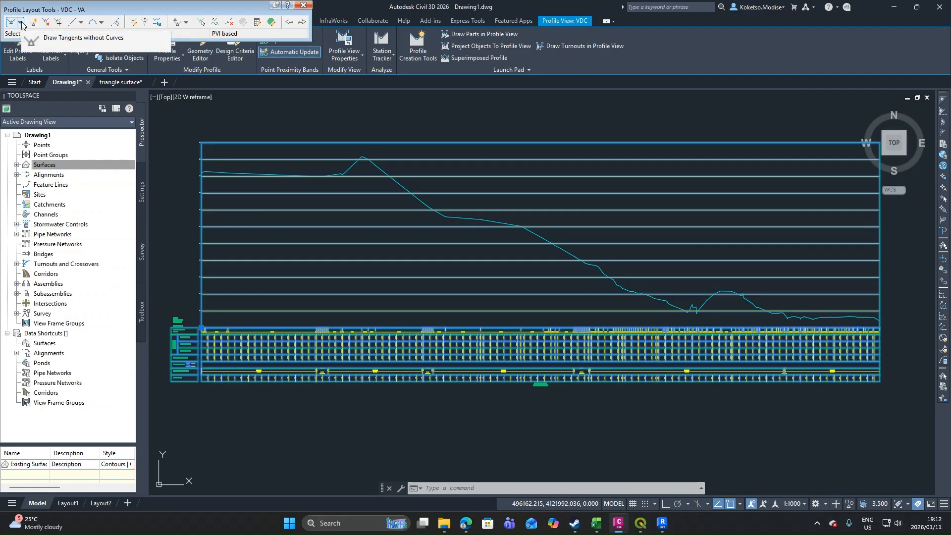
pyautogui.click(20, 23)
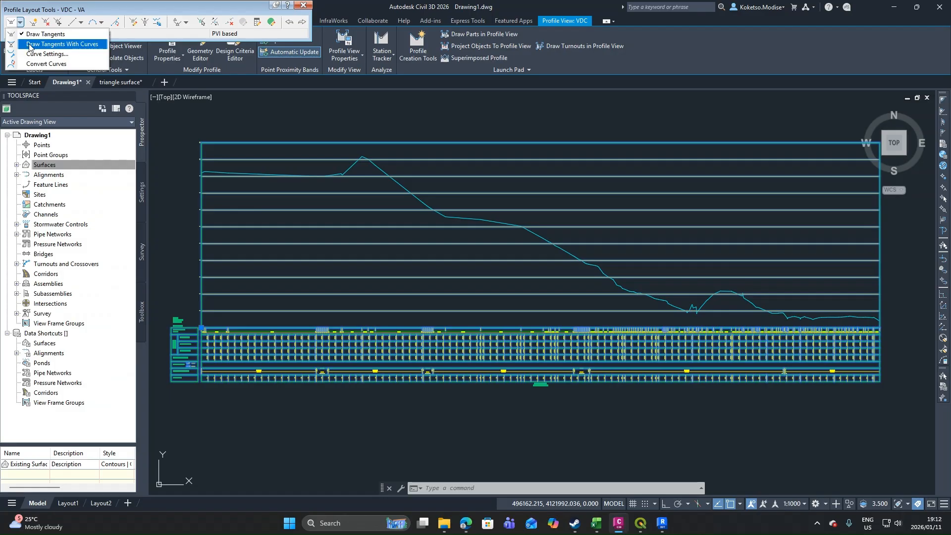
pyautogui.click(30, 44)
pyautogui.scroll(6, 211, 193)
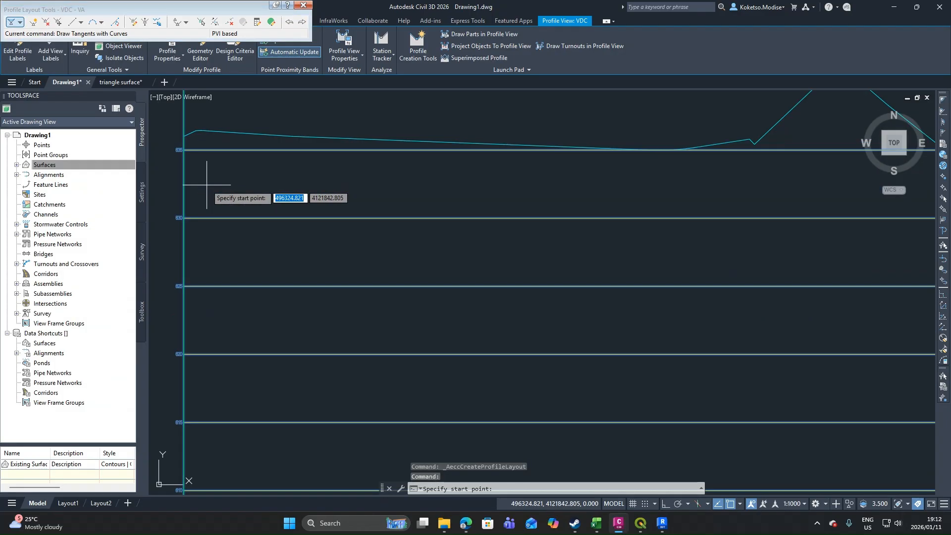
pyautogui.scroll(-4, 203, 213)
pyautogui.scroll(-2, 193, 220)
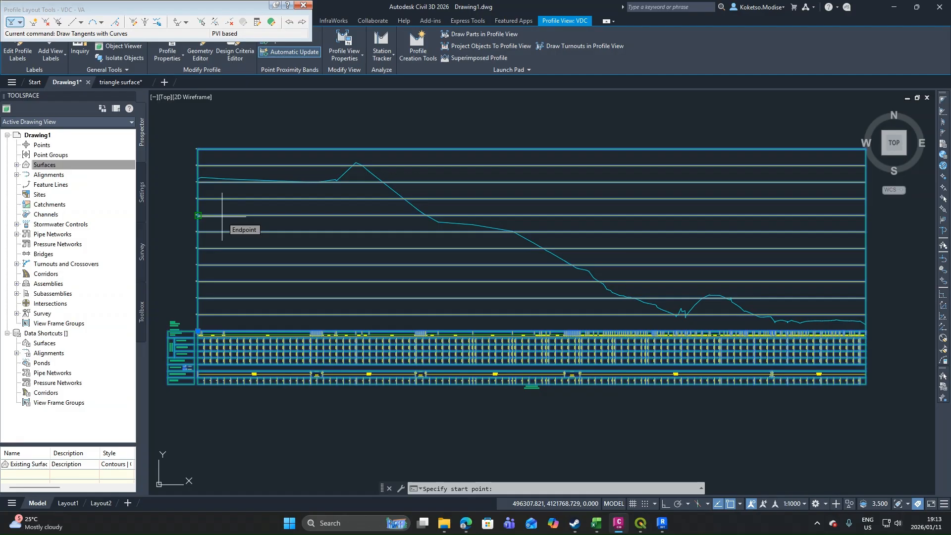
pyautogui.press('Escape')
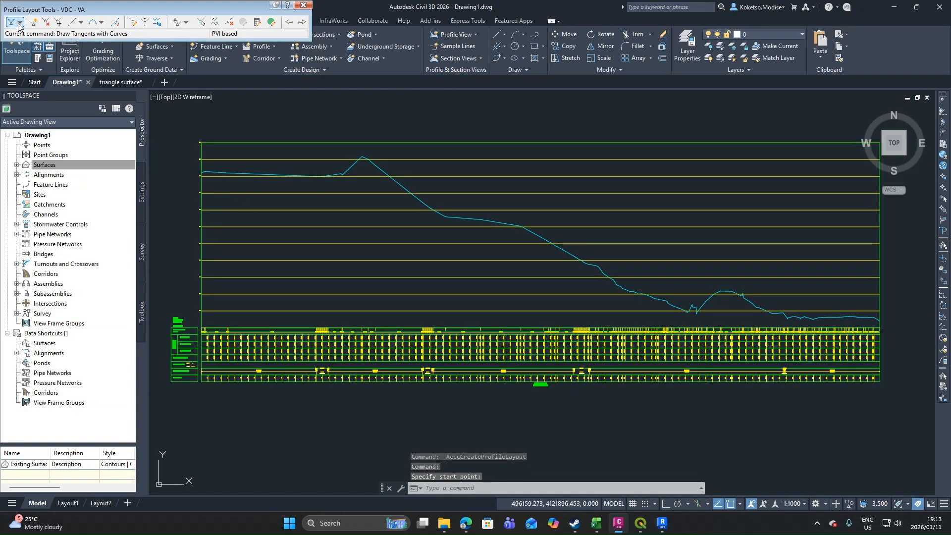
# Step: Draw tangents with curves from the profile view's start edge up to a point below the ground peak and down past the mid-slope ground crossing
pyautogui.click(19, 22)
pyautogui.click(49, 46)
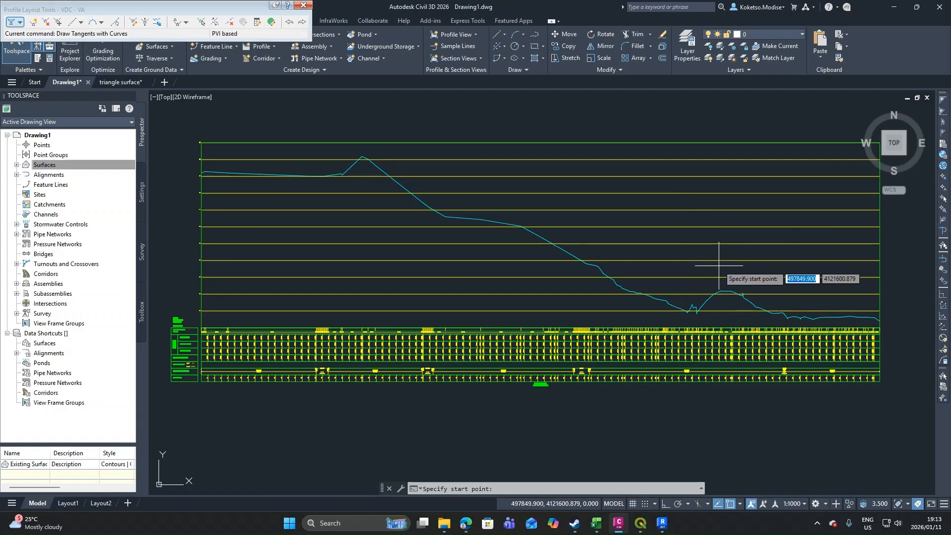
pyautogui.scroll(2, 208, 200)
pyautogui.scroll(-4, 208, 200)
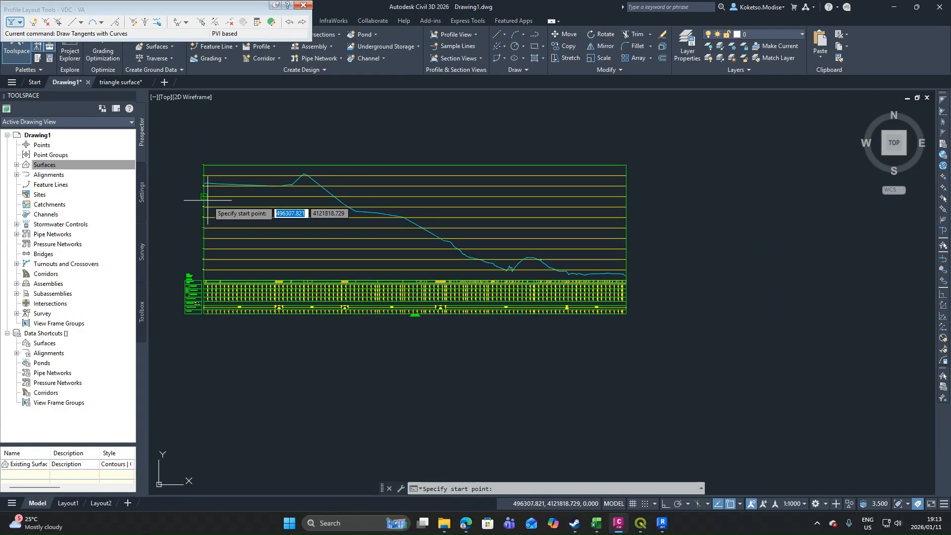
pyautogui.scroll(2, 210, 204)
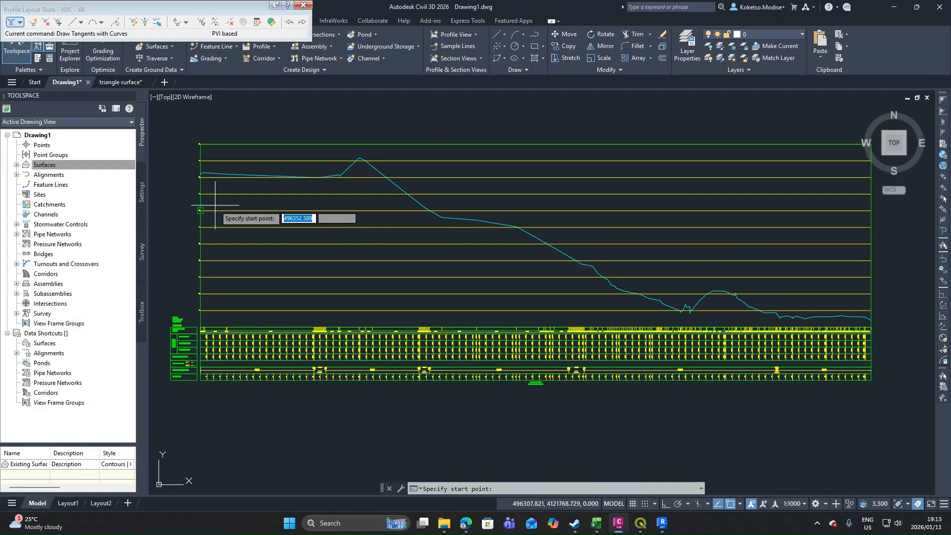
pyautogui.scroll(1, 231, 212)
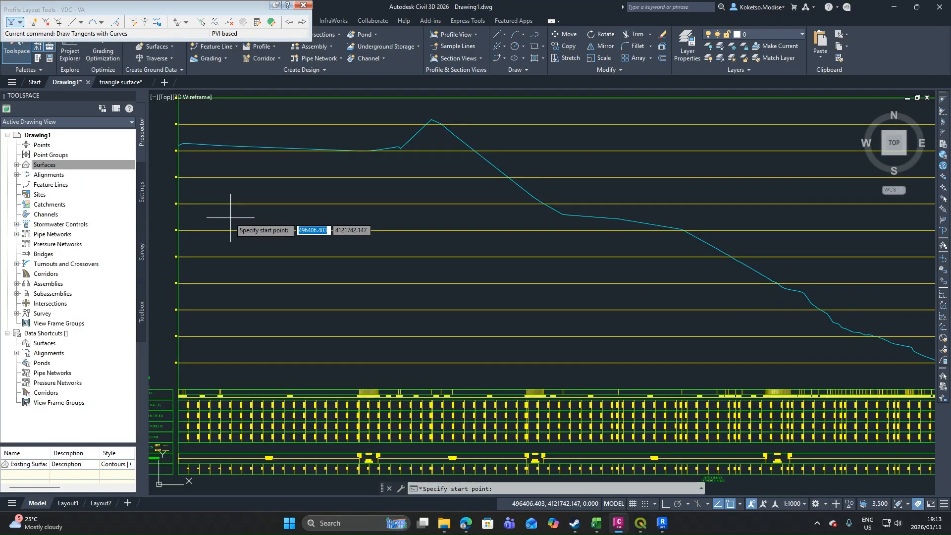
pyautogui.click(178, 203)
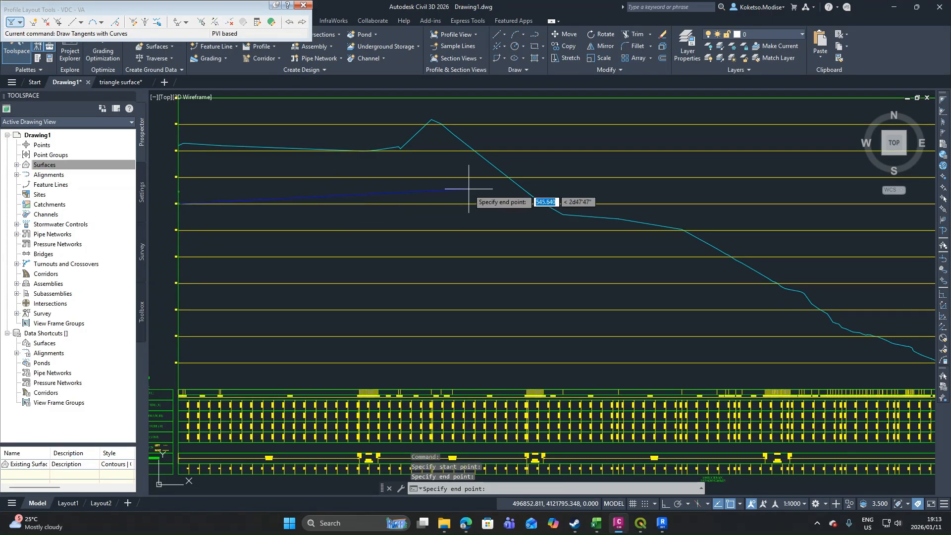
pyautogui.click(407, 190)
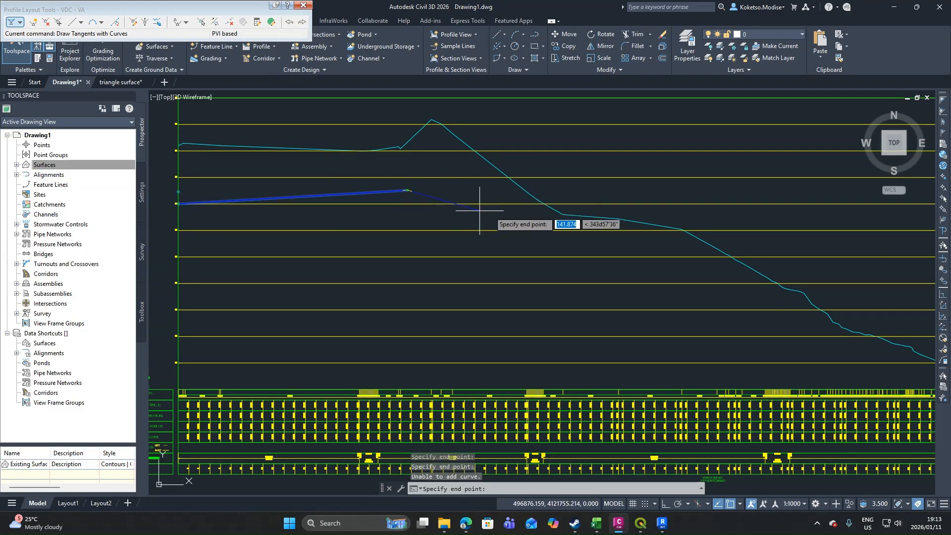
pyautogui.click(650, 215)
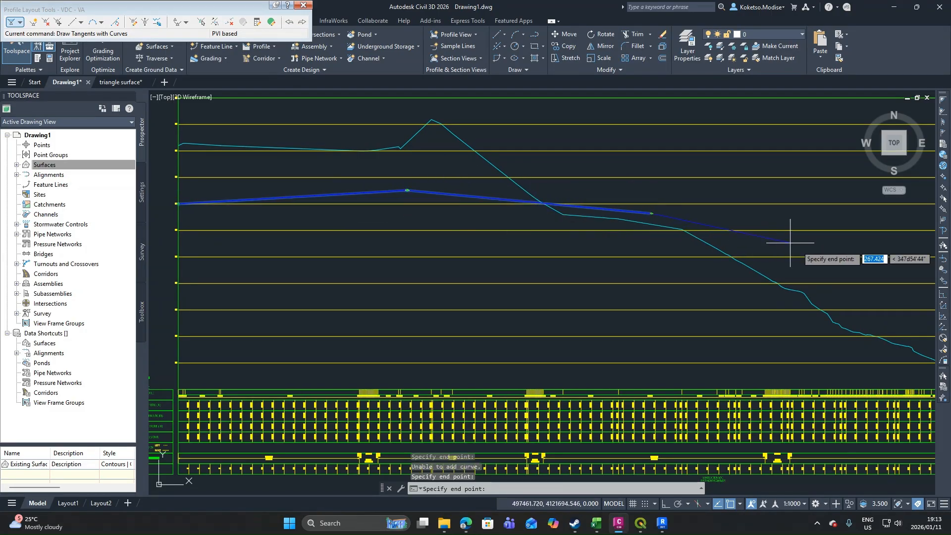
# Step: Continue the tangents downhill above the existing ground to a low point past the last hump, and finish slightly uphill at the view's end edge
pyautogui.moveTo(768, 284); pyautogui.dragTo(483, 203, button='middle')
pyautogui.click(576, 191)
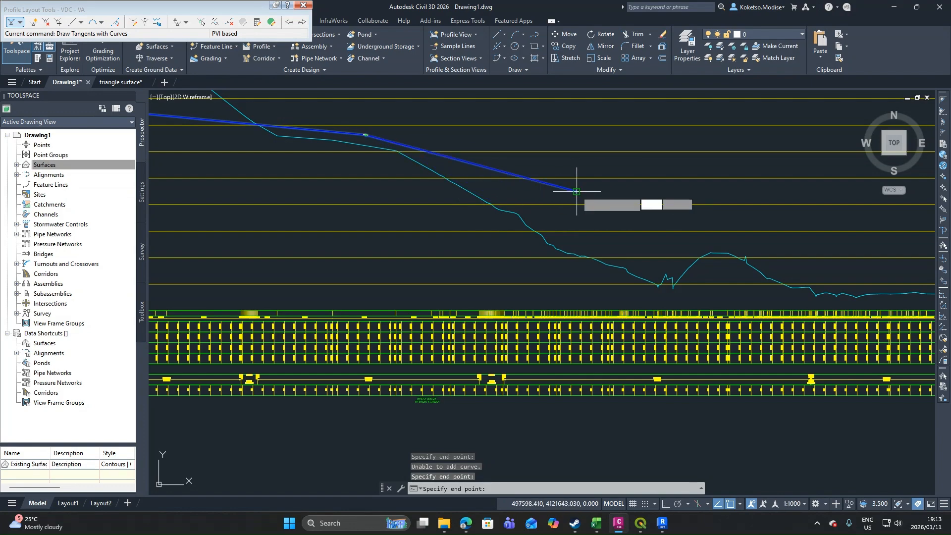
pyautogui.moveTo(766, 236); pyautogui.dragTo(532, 283, button='middle')
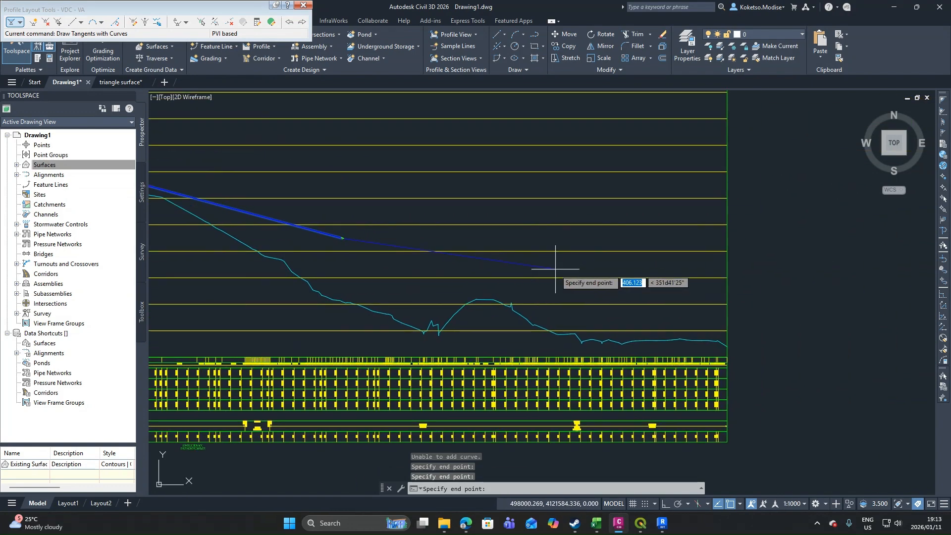
pyautogui.click(543, 291)
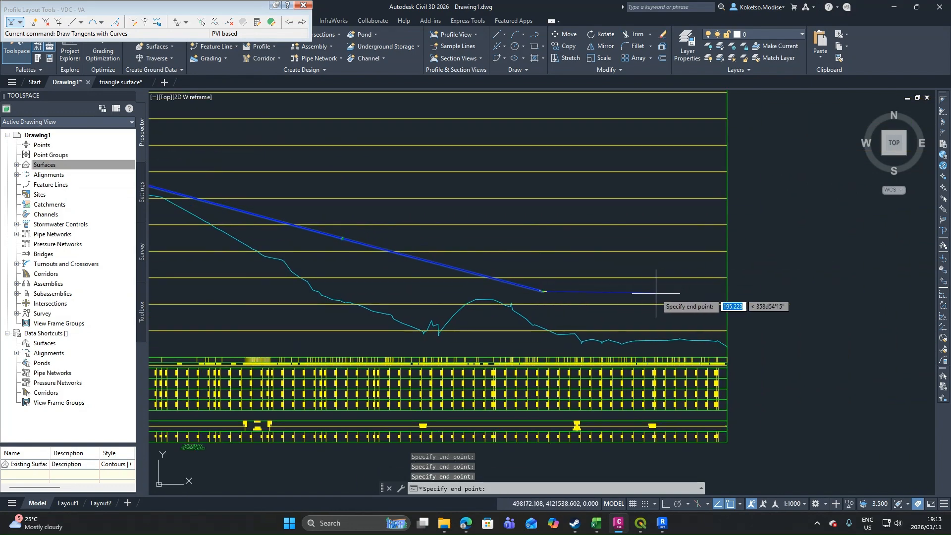
pyautogui.click(726, 286)
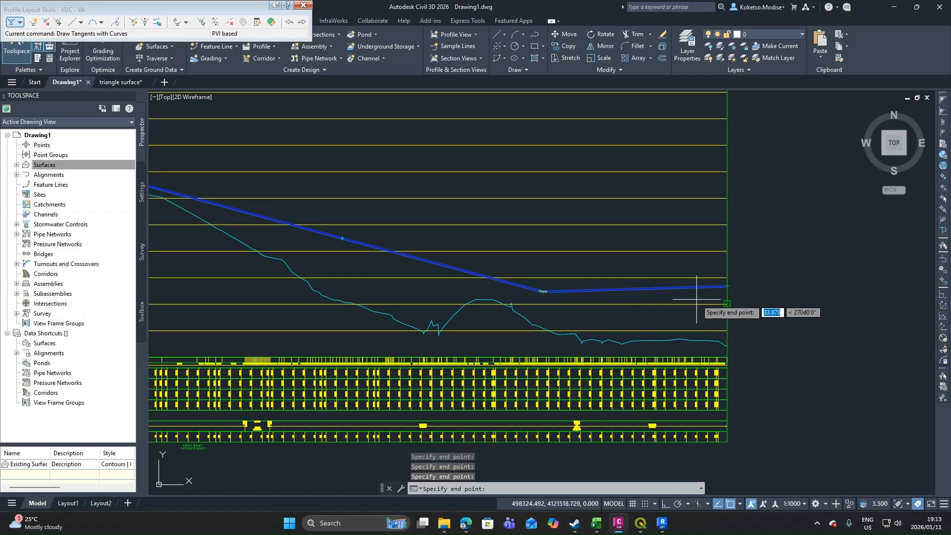
pyautogui.press('Escape')
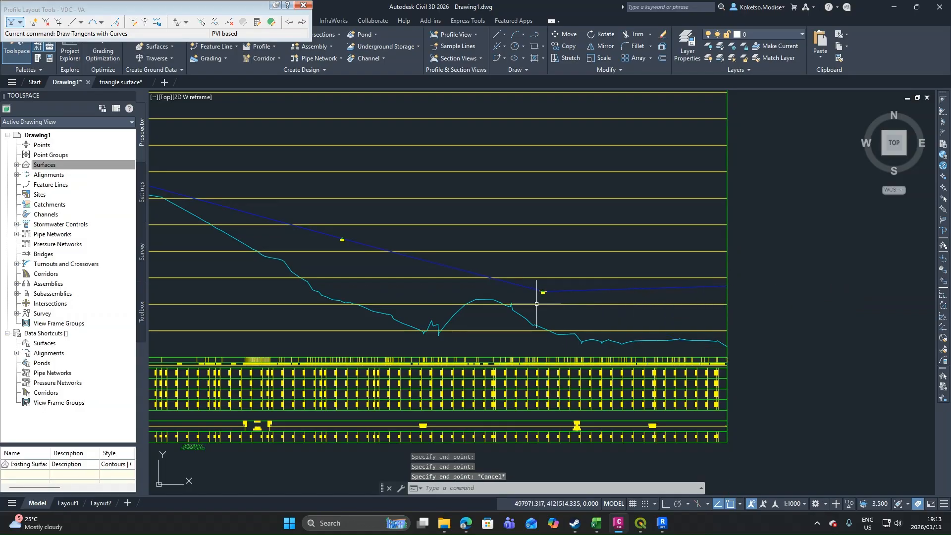
# Step: Lengthen the sag curve at PVI 5 by stretching its start point back up the incoming tangent
pyautogui.scroll(8, 536, 304)
pyautogui.scroll(-4, 633, 264)
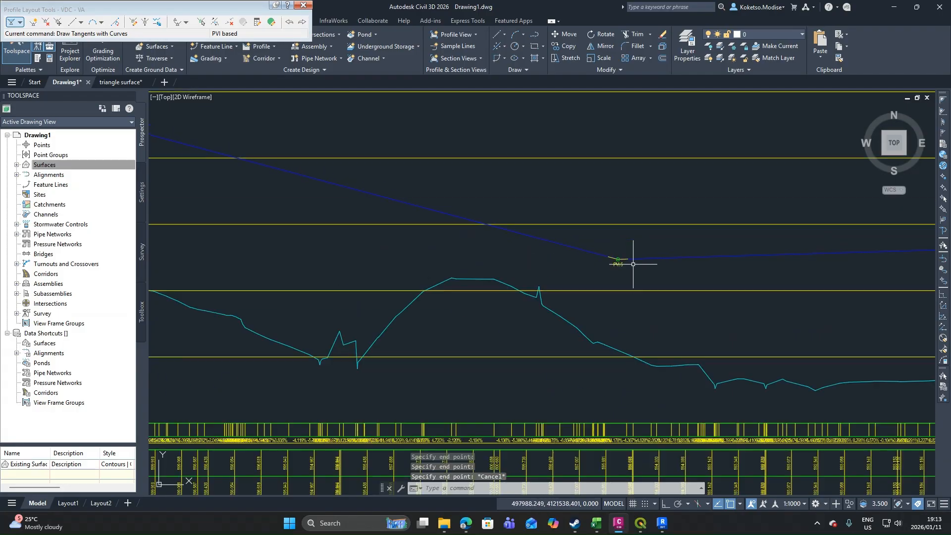
pyautogui.scroll(3, 633, 264)
pyautogui.click(570, 246)
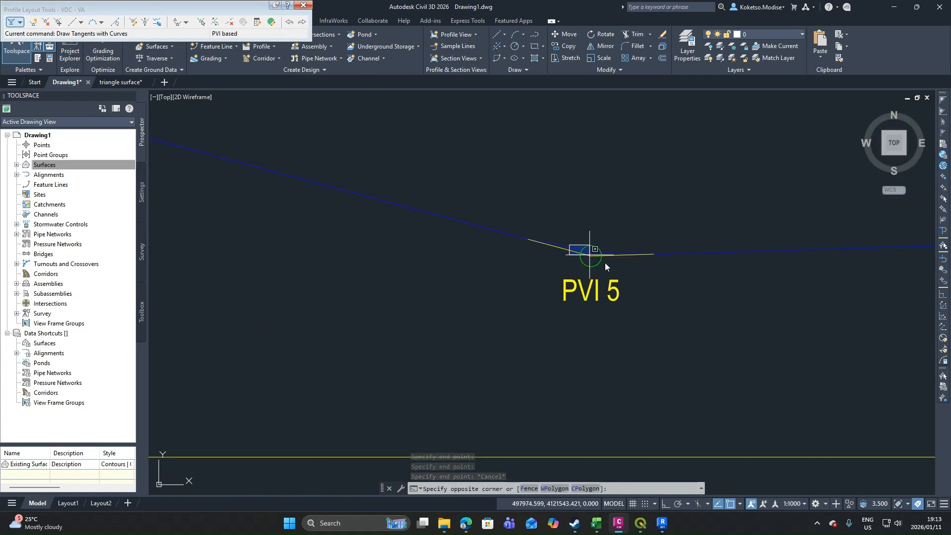
pyautogui.press('Escape')
pyautogui.click(585, 250)
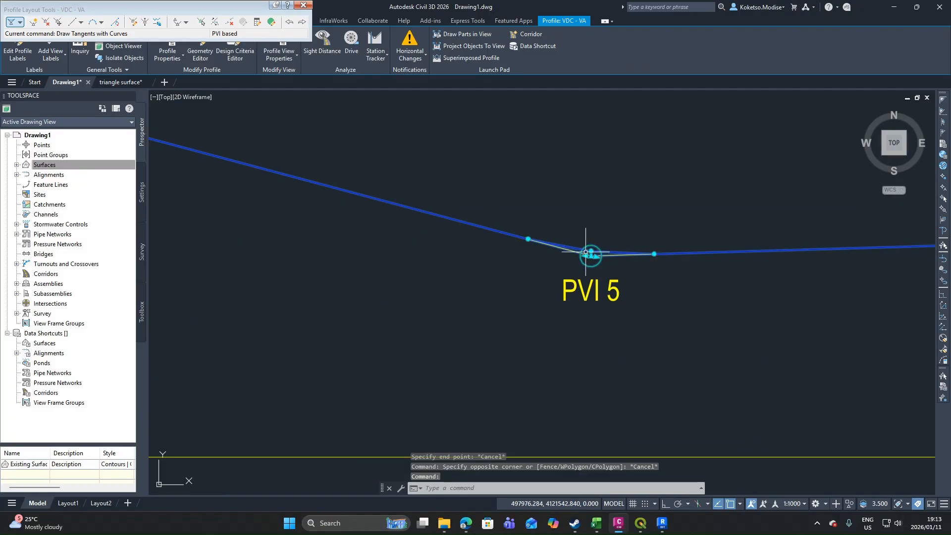
pyautogui.click(591, 255)
pyautogui.press('Escape')
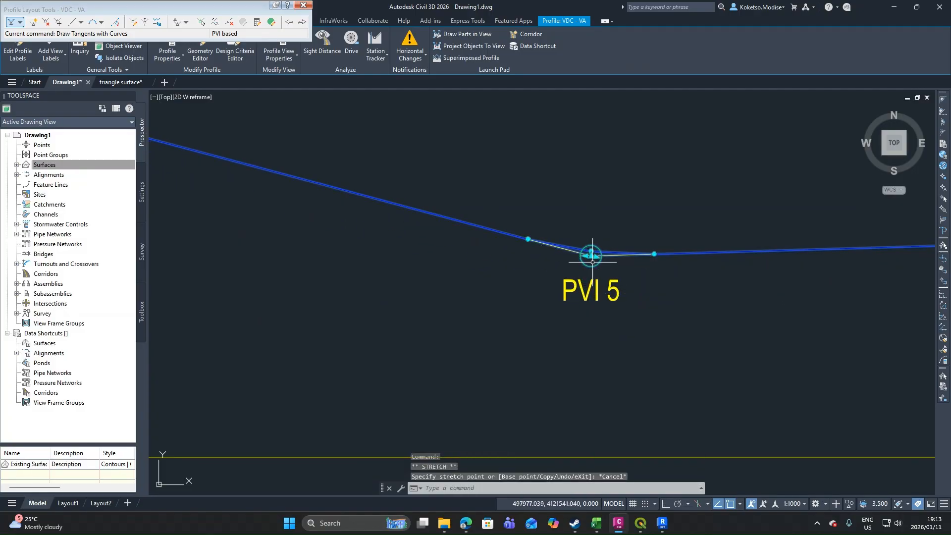
pyautogui.click(528, 240)
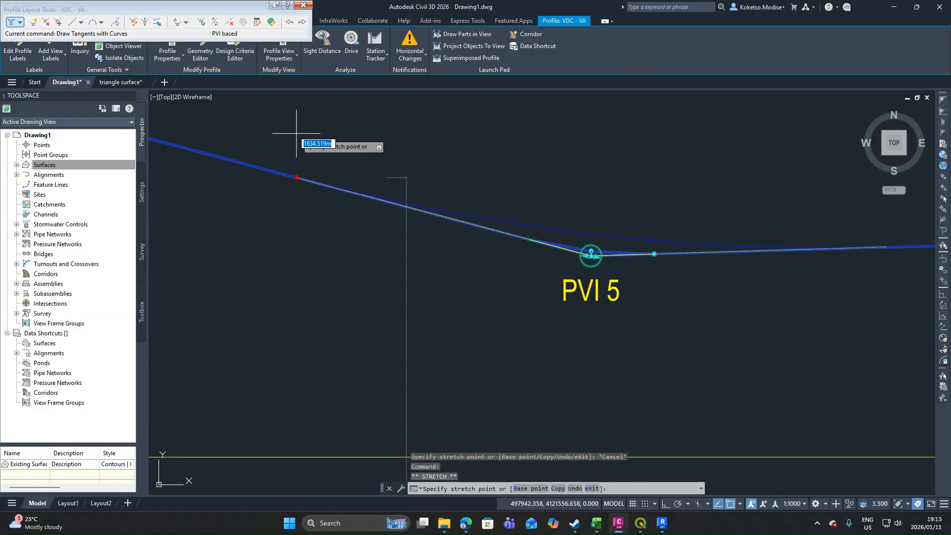
pyautogui.click(193, 119)
pyautogui.scroll(-3, 611, 208)
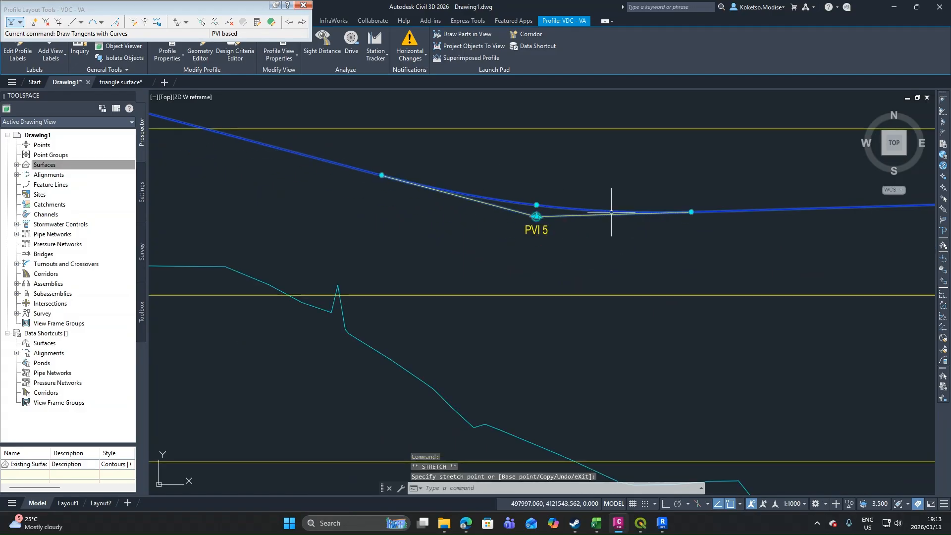
# Step: Lengthen the sag curve at PVI 5 further by stretching its end point along the outgoing tangent, and deselect the profile
pyautogui.scroll(1, 675, 211)
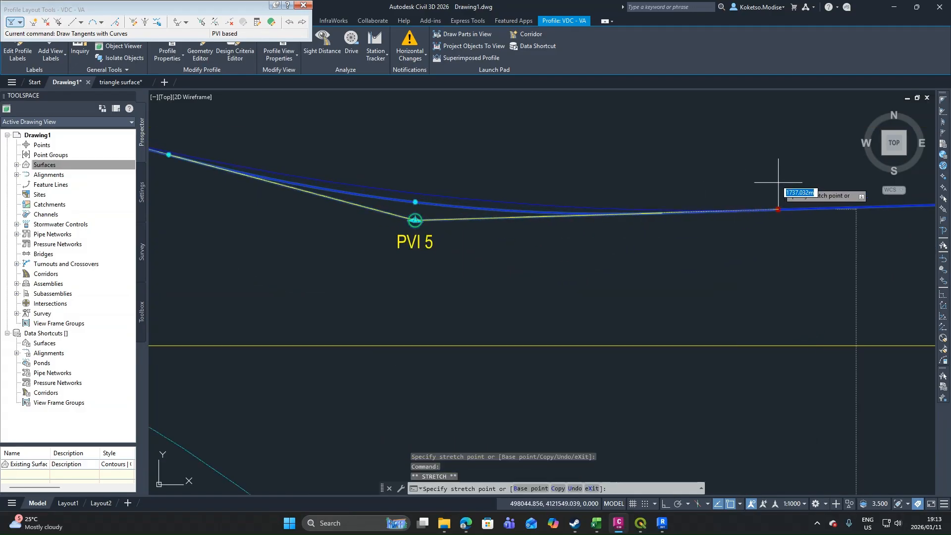
pyautogui.click(811, 208)
pyautogui.scroll(-5, 609, 208)
pyautogui.press('Escape')
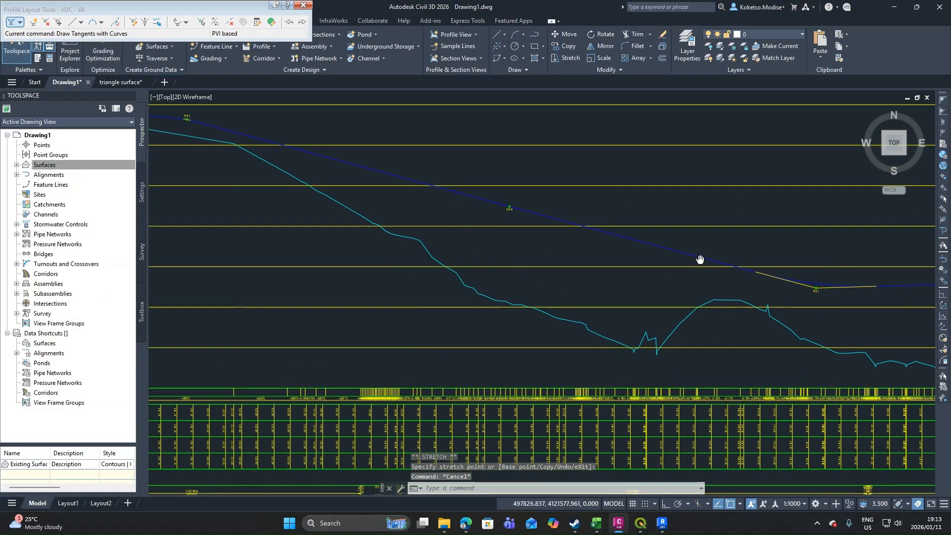
# Step: Lengthen the crest curve at PVI 3 by stretching its end point down the outgoing tangent, and deselect the profile
pyautogui.scroll(5, 459, 198)
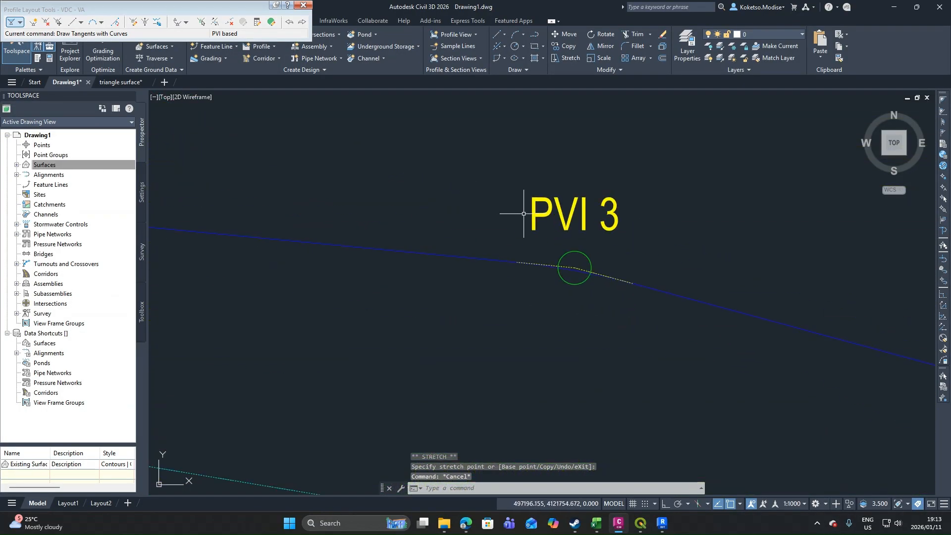
pyautogui.click(641, 290)
pyautogui.scroll(-1, 599, 276)
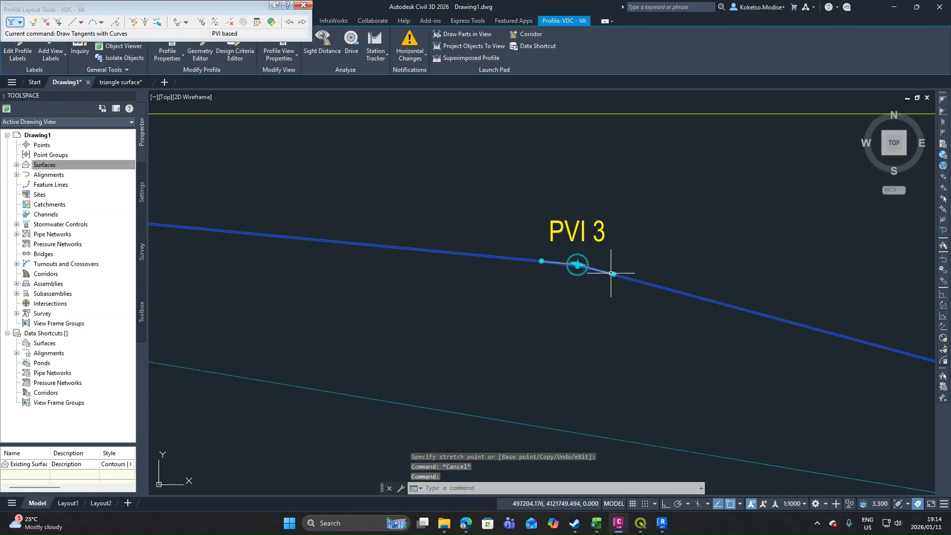
pyautogui.click(613, 274)
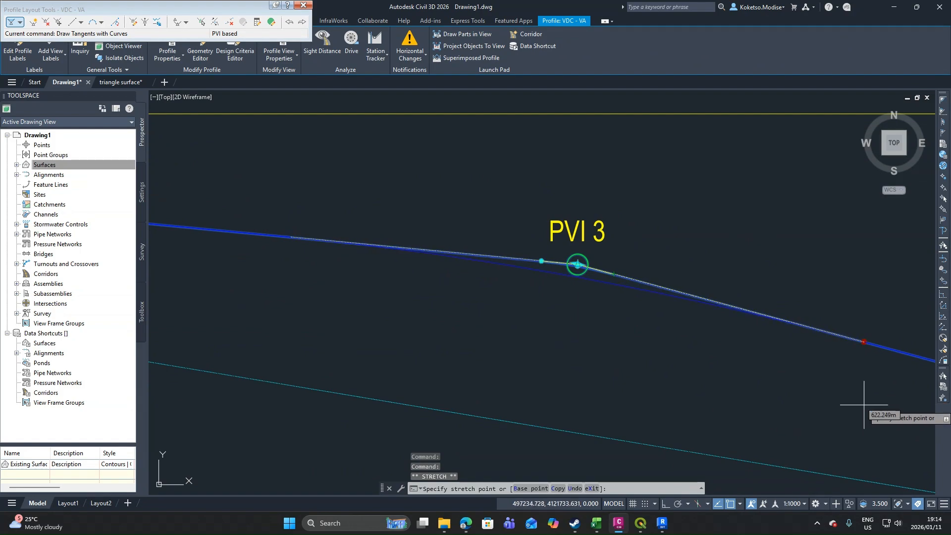
pyautogui.scroll(-3, 452, 251)
pyautogui.press('Escape')
pyautogui.moveTo(685, 319); pyautogui.dragTo(432, 233, button='middle')
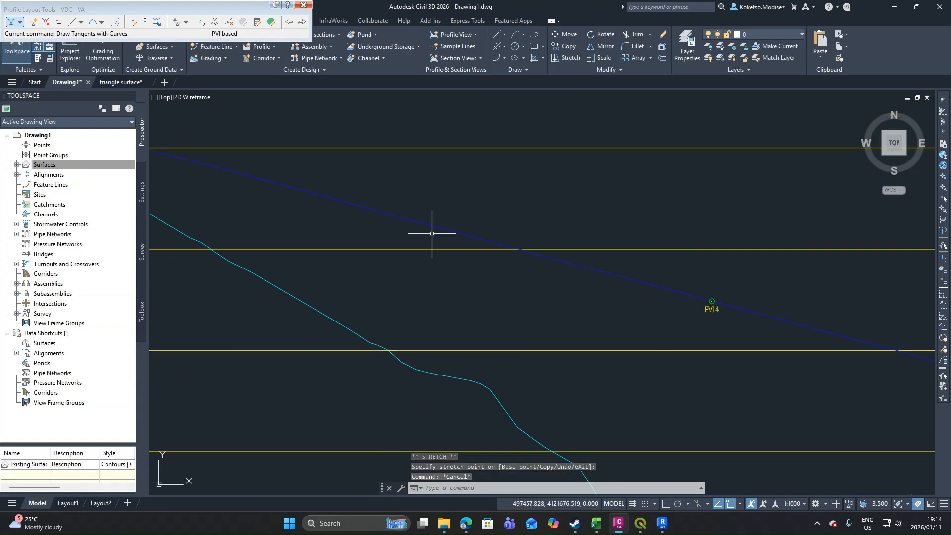
# Step: Lengthen the crest curve at PVI 2 by stretching its end point far along the outgoing tangent, and close the profile layout tools
pyautogui.scroll(-4, 573, 270)
pyautogui.scroll(1, 254, 221)
pyautogui.scroll(-2, 795, 251)
pyautogui.scroll(6, 504, 224)
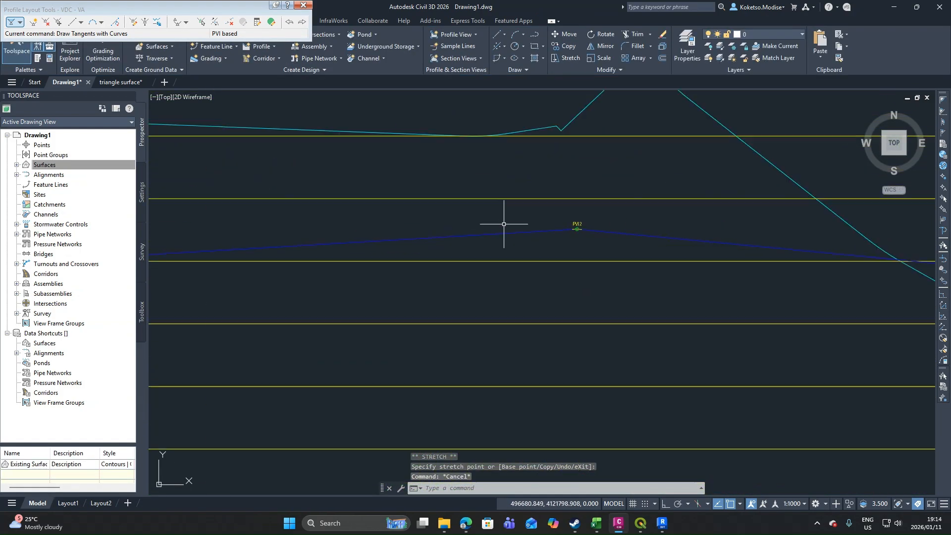
pyautogui.scroll(4, 564, 230)
pyautogui.click(639, 221)
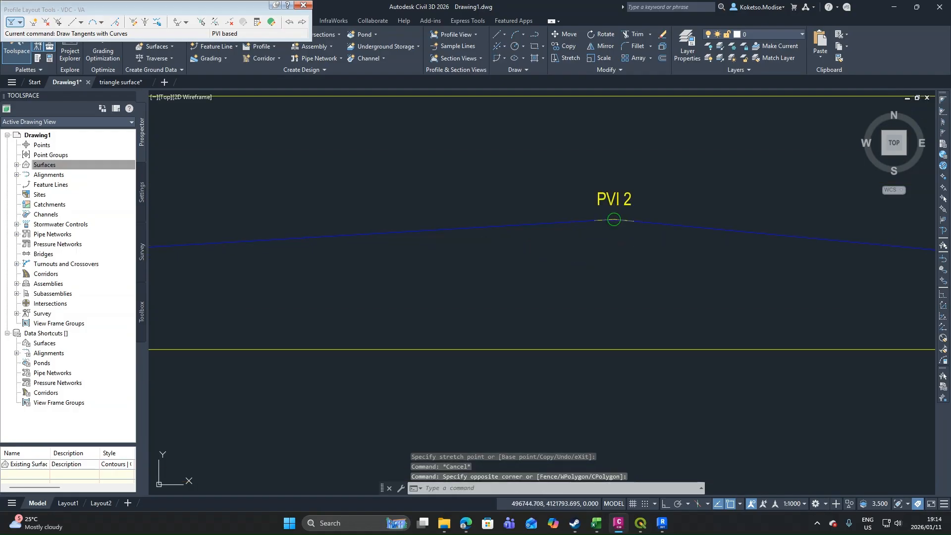
pyautogui.click(630, 213)
pyautogui.click(630, 212)
pyautogui.scroll(-2, 484, 198)
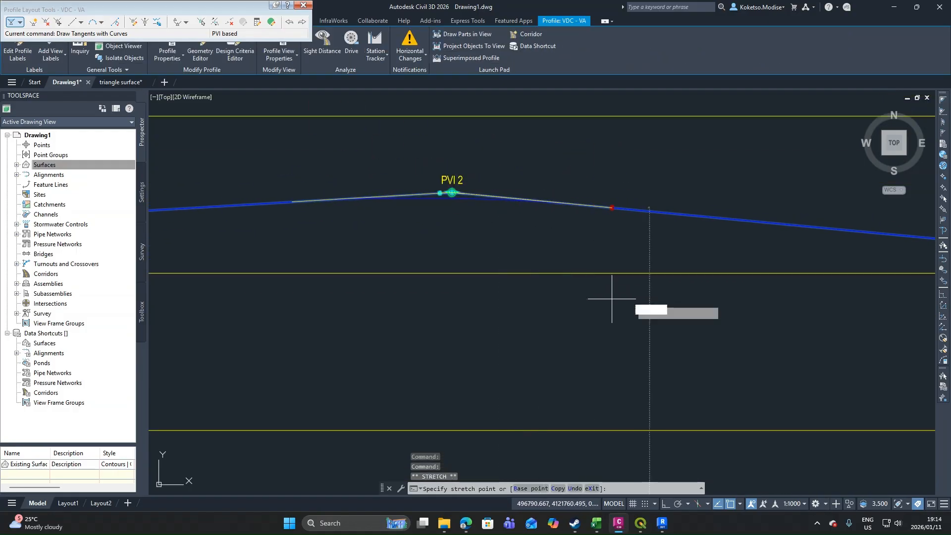
pyautogui.click(877, 252)
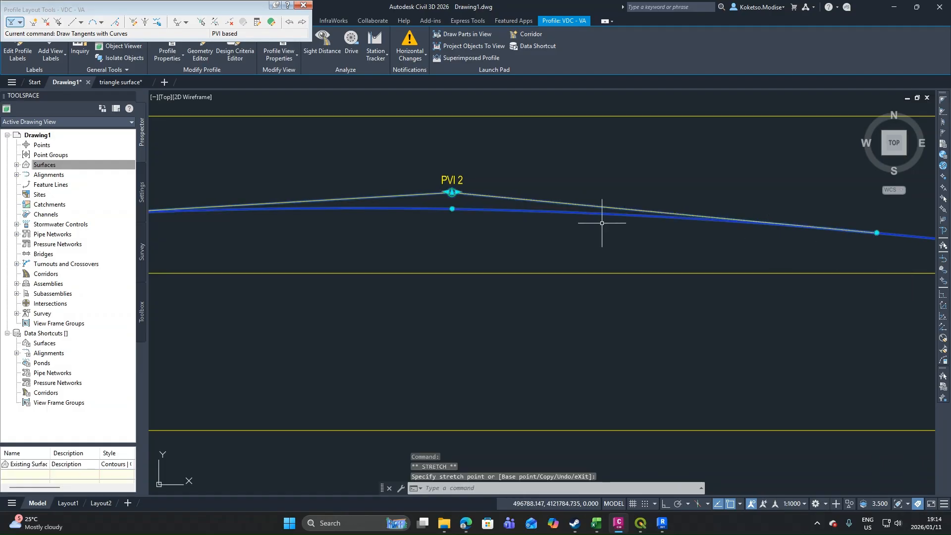
pyautogui.scroll(-3, 601, 223)
pyautogui.press('Escape')
pyautogui.scroll(-2, 573, 230)
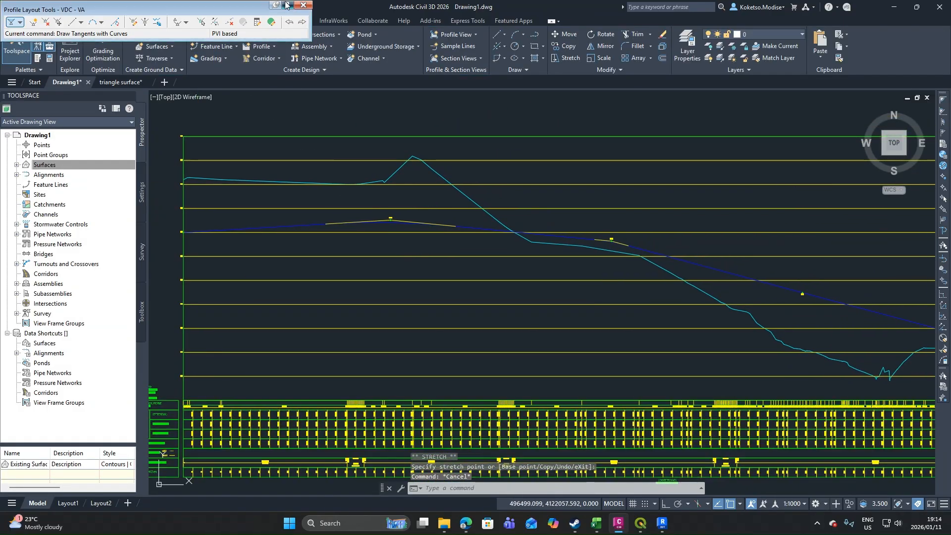
pyautogui.click(302, 6)
# Step: Examine the complete VDC - VA profile view against the existing ground, and the surface with its alignment in plan
pyautogui.scroll(-2, 468, 221)
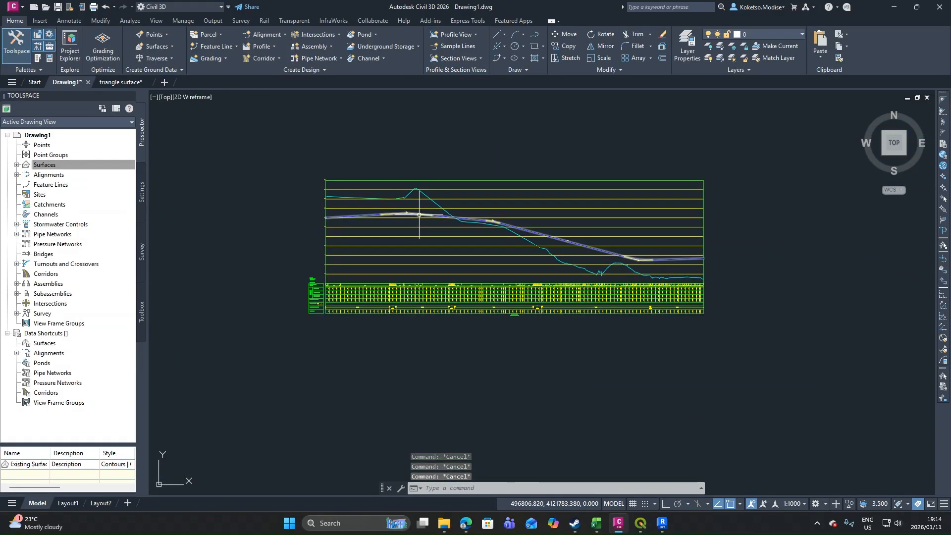
pyautogui.scroll(-5, 480, 229)
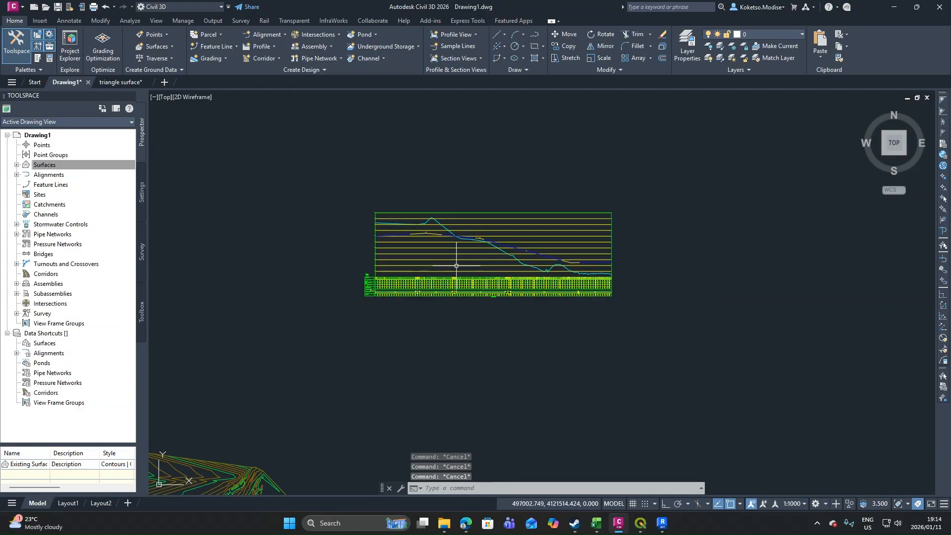
pyautogui.moveTo(525, 264)
pyautogui.mouseDown(button='middle')
pyautogui.moveTo(559, 231)
pyautogui.moveTo(535, 245)
pyautogui.mouseUp(button='middle')
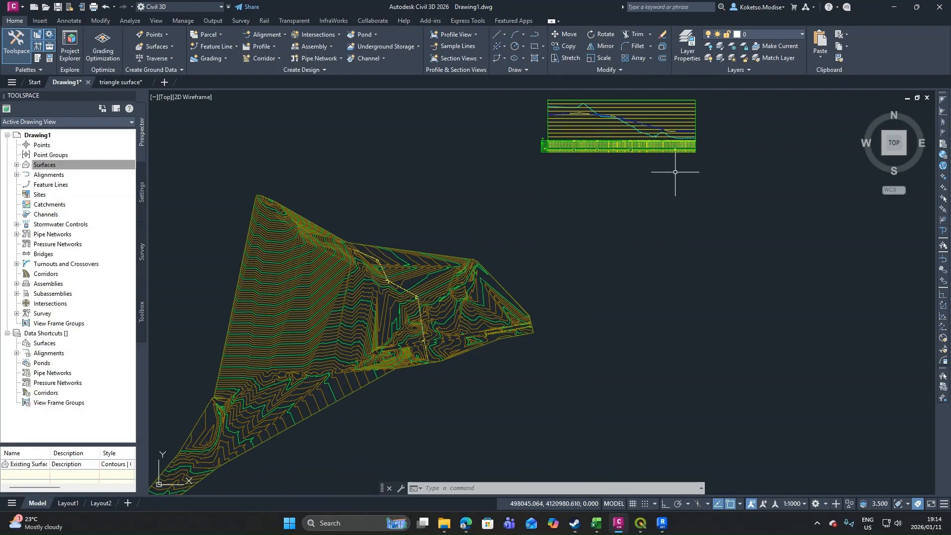
pyautogui.scroll(2, 496, 232)
pyautogui.scroll(2, 666, 396)
pyautogui.scroll(1, 436, 293)
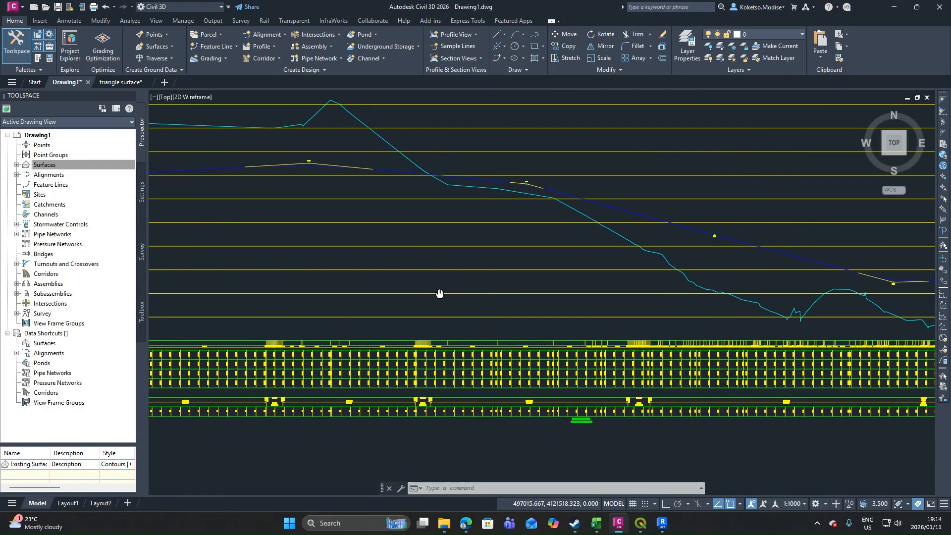
pyautogui.scroll(-2, 444, 293)
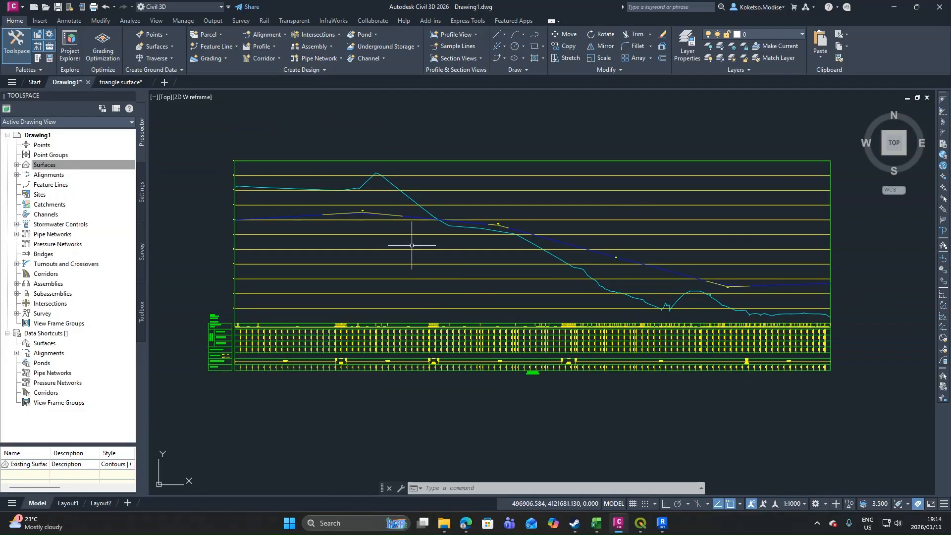